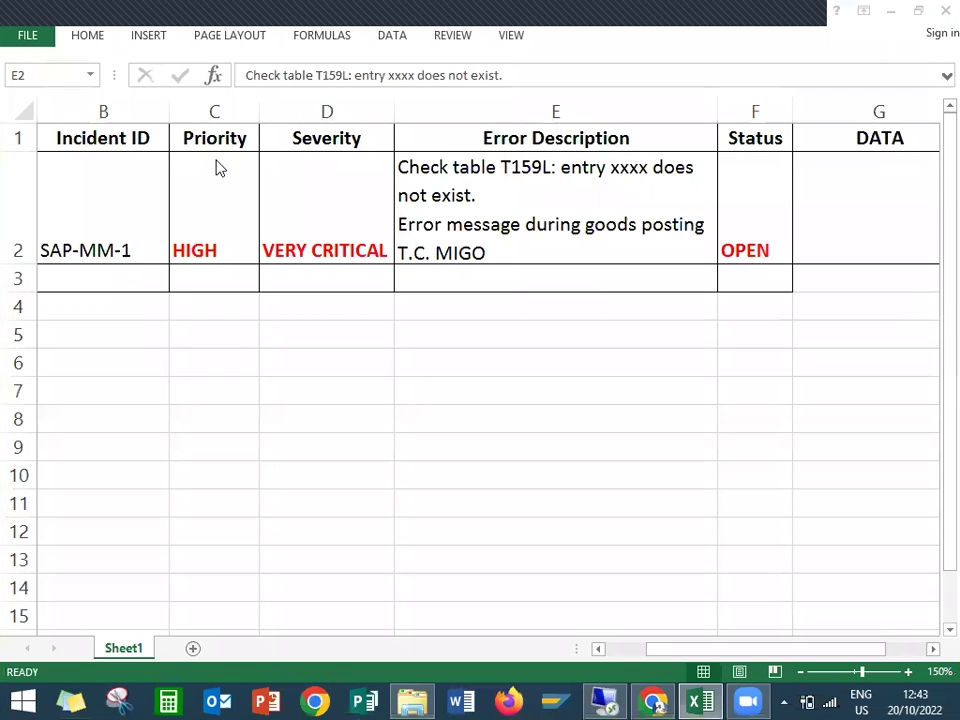
Review the Excel ticket's Incident ID, Priority, Severity and Error Description
{"action": "left_click", "coordinate": [114, 222]}
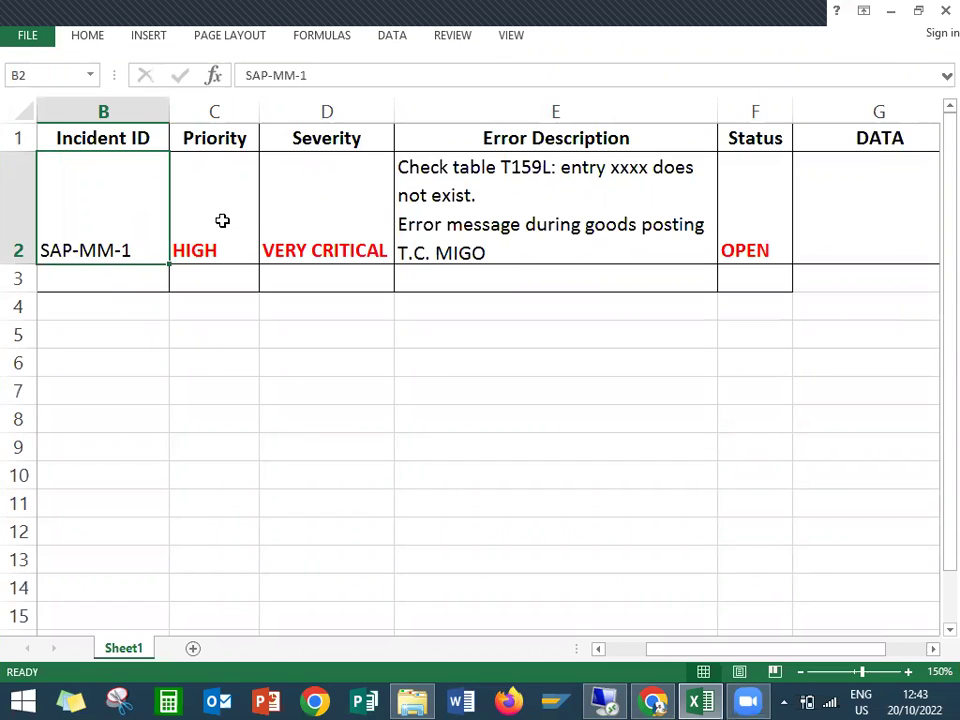
{"action": "left_click", "coordinate": [221, 219]}
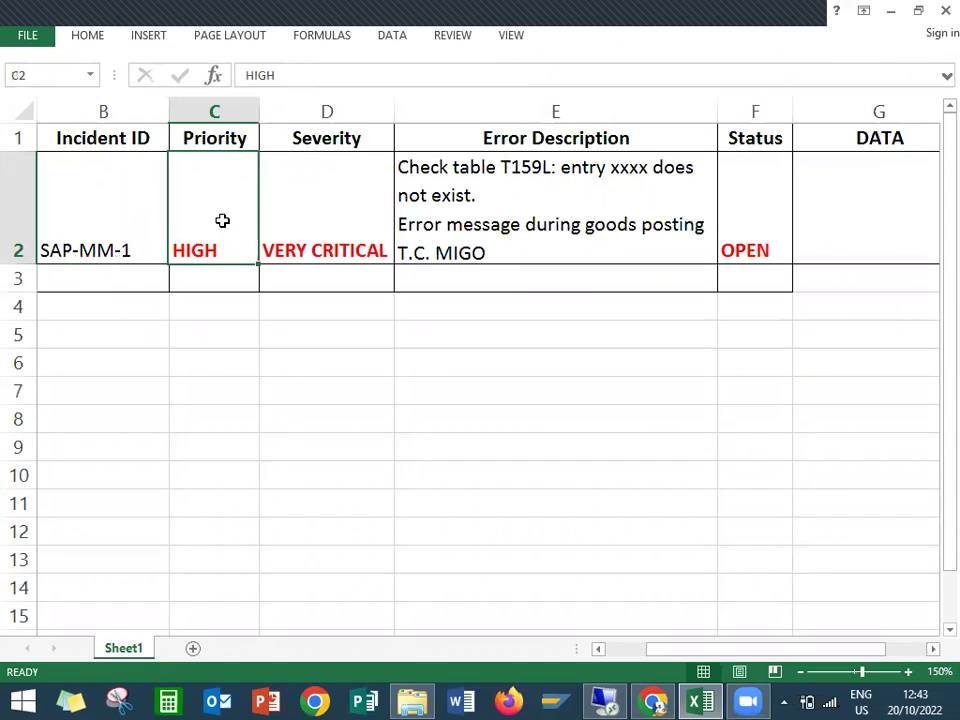
{"action": "left_click", "coordinate": [336, 247]}
{"action": "left_click", "coordinate": [255, 235]}
{"action": "left_click", "coordinate": [323, 227]}
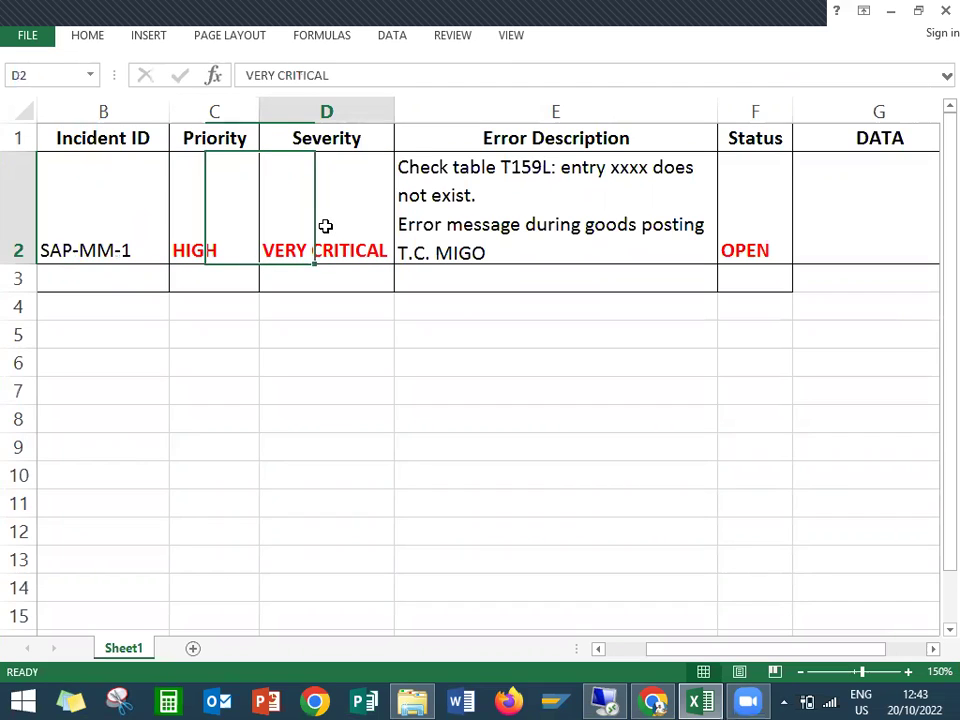
{"action": "left_click", "coordinate": [458, 246]}
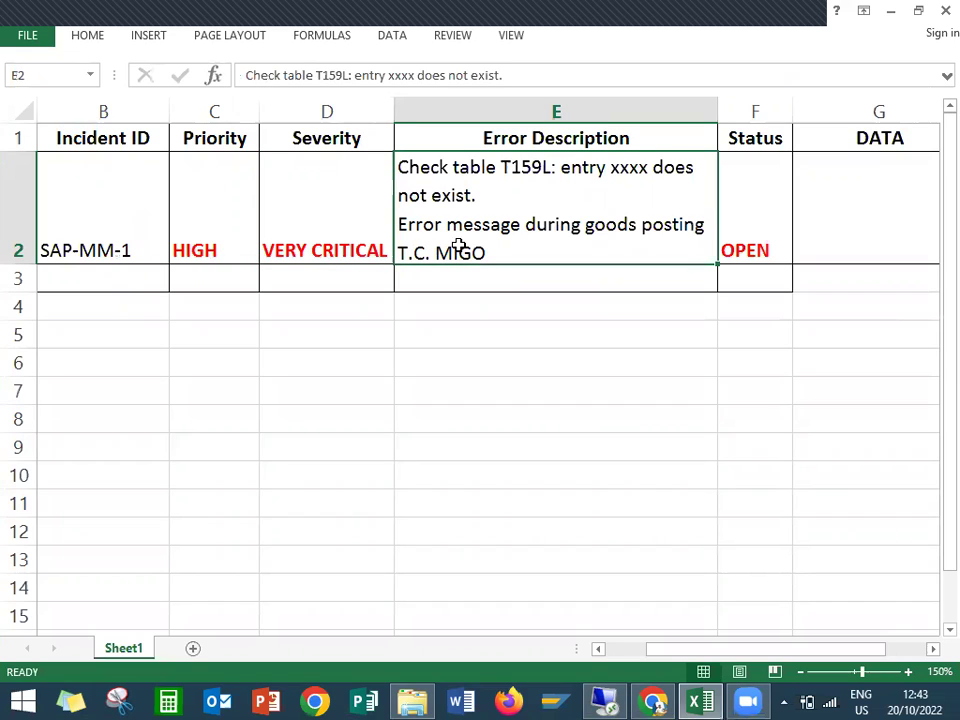
{"action": "double_click", "coordinate": [621, 175]}
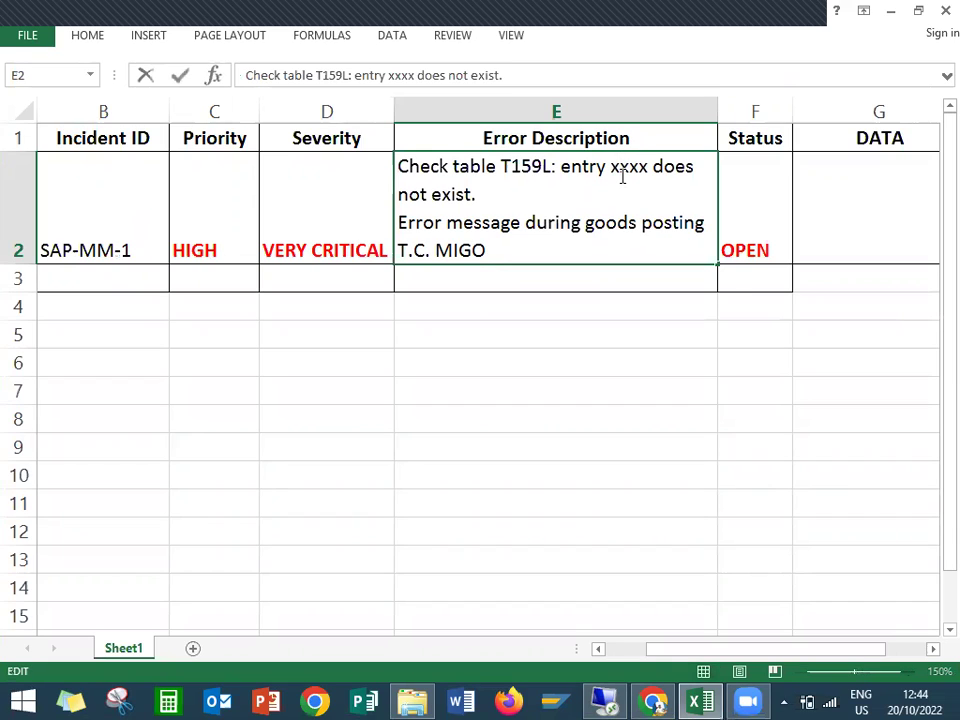
{"action": "left_click", "coordinate": [757, 207]}
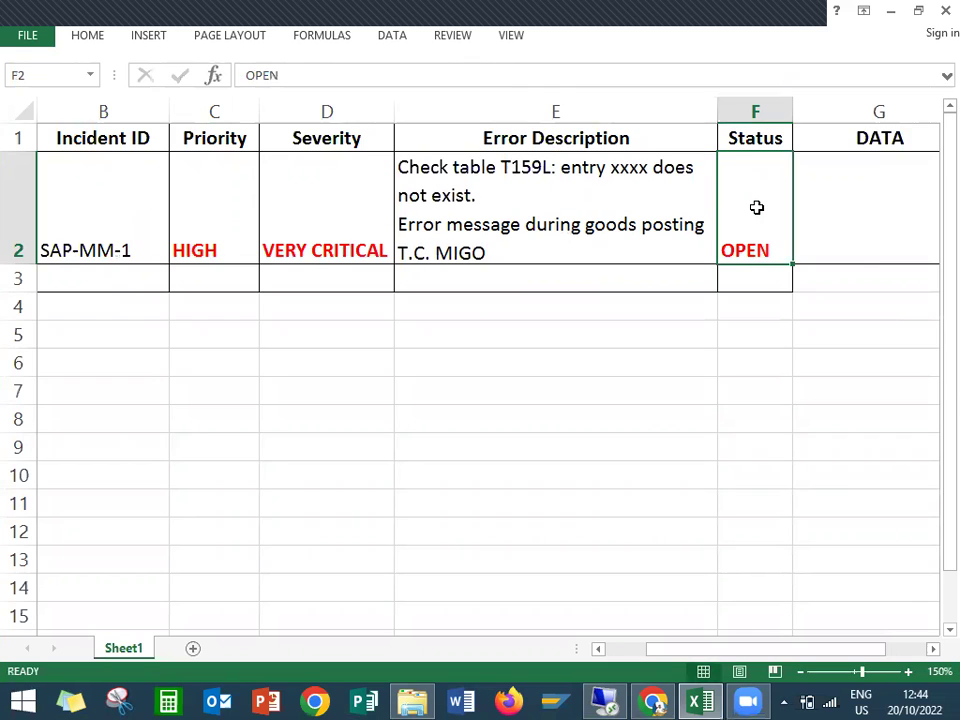
{"action": "mouse_move", "coordinate": [604, 701]}
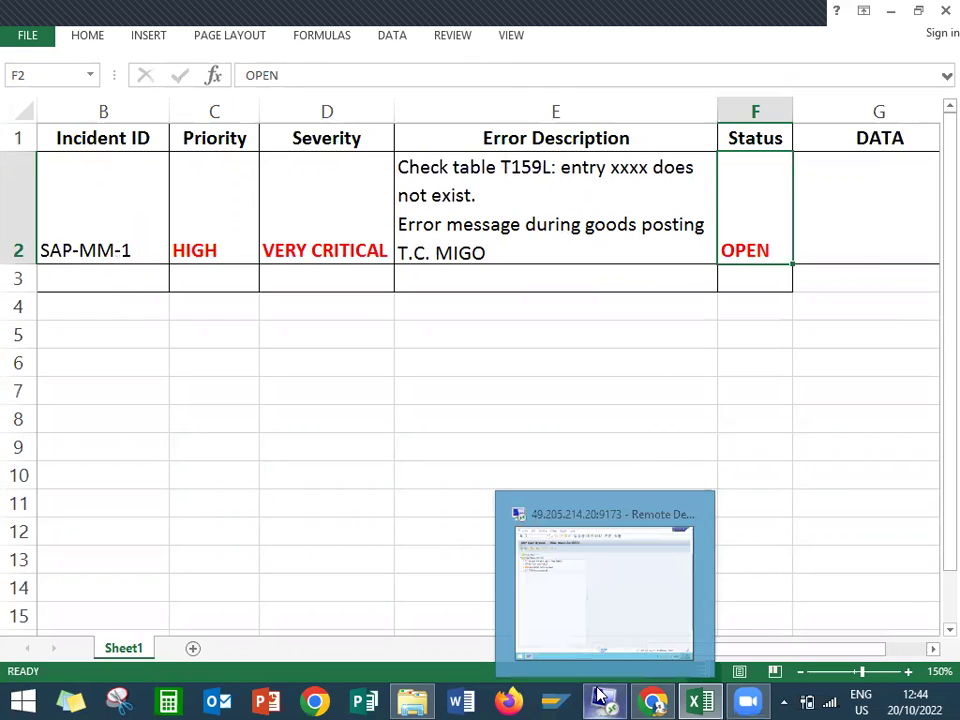
Start a MIGO goods receipt in SAP with material 455
{"action": "left_click", "coordinate": [615, 560]}
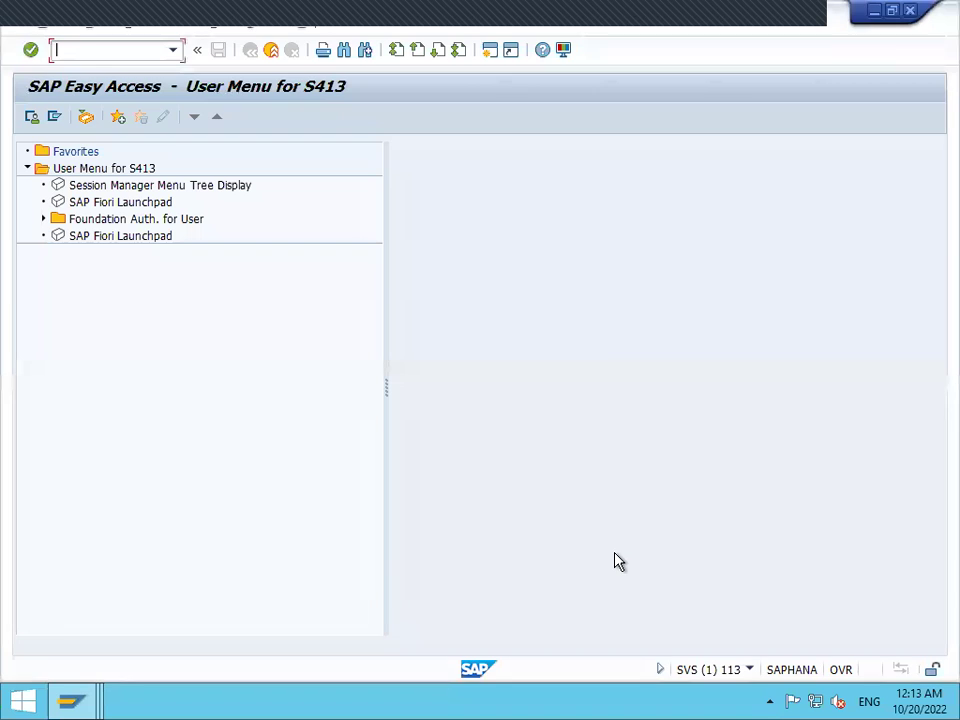
{"action": "type", "text": "MIGO"}
{"action": "key", "text": "Return"}
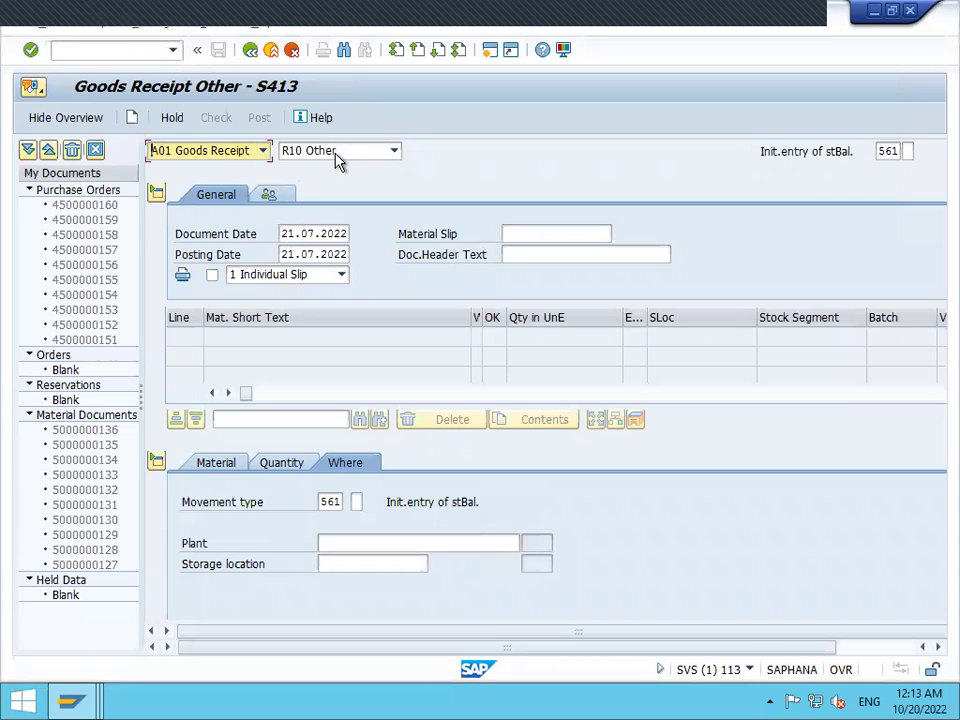
{"action": "left_click", "coordinate": [228, 466]}
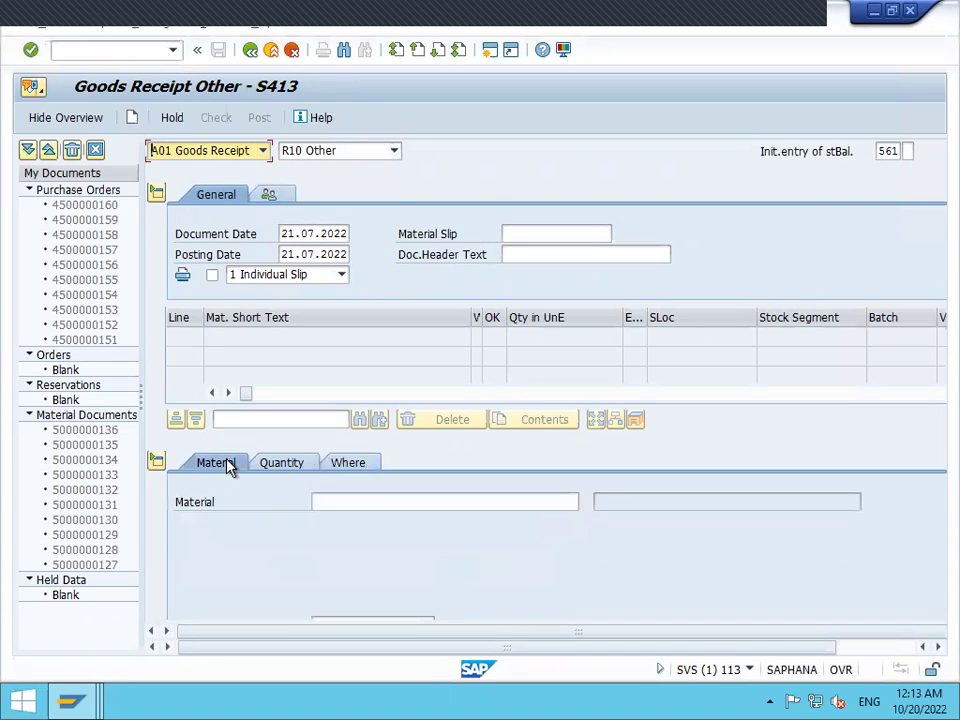
{"action": "left_click", "coordinate": [380, 504]}
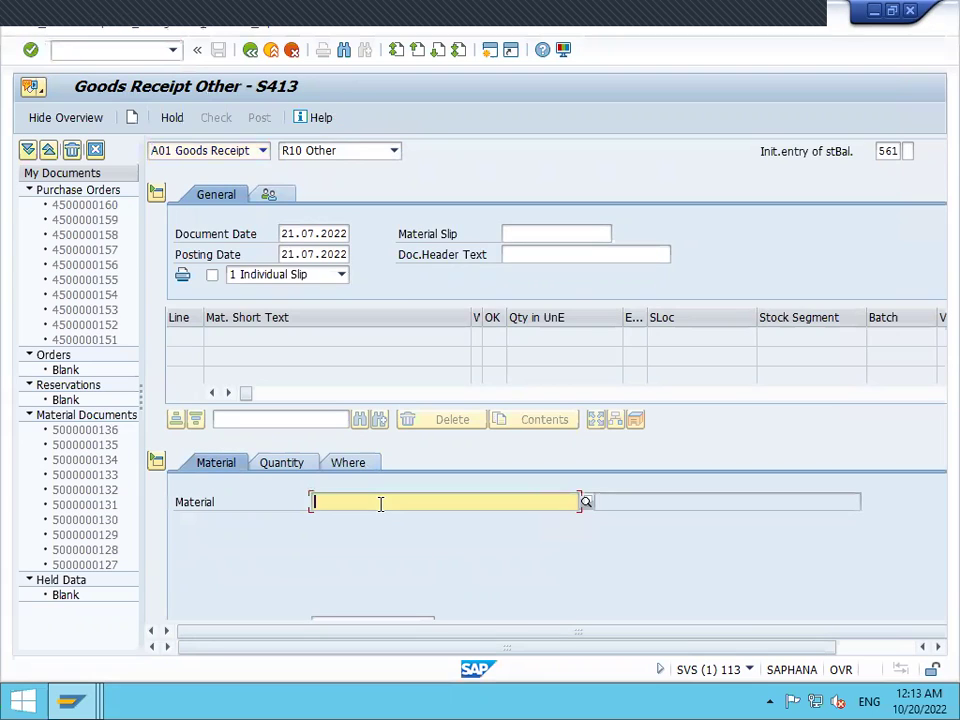
{"action": "type", "text": "455"}
{"action": "key", "text": "Return"}
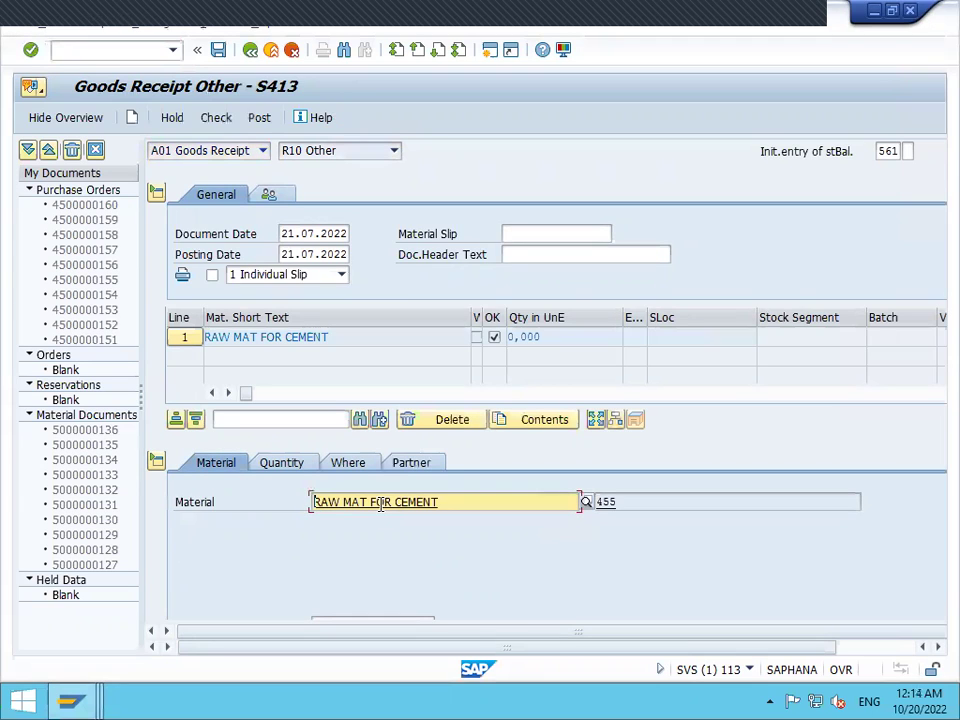
Set the item quantity to 10 and plant and storage location to HK02
{"action": "left_click", "coordinate": [285, 467]}
{"action": "type", "text": "10"}
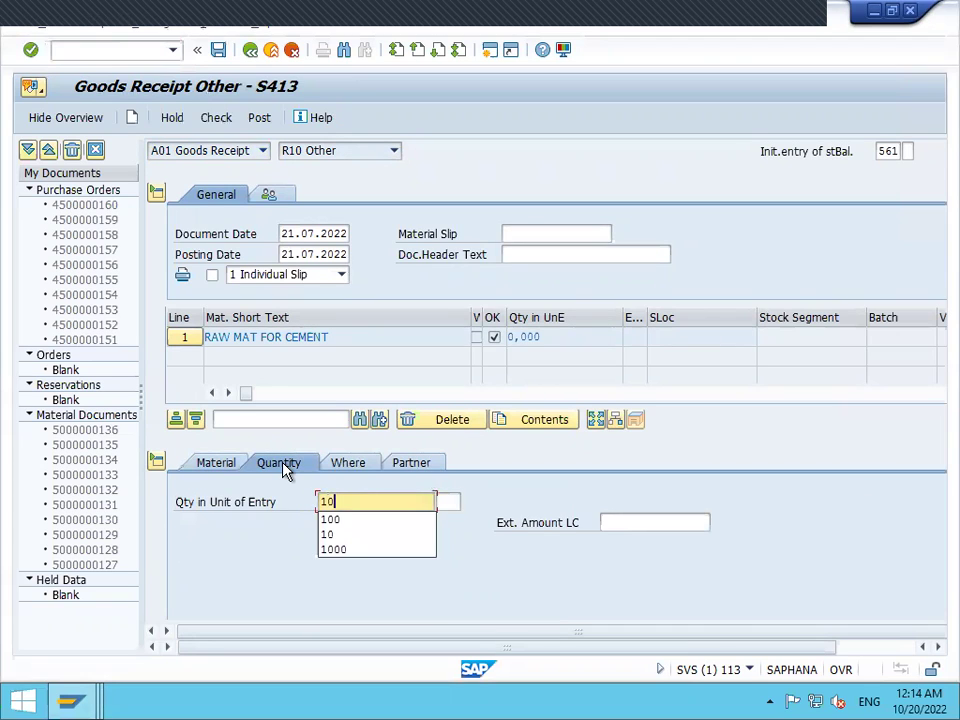
{"action": "key", "text": "Return"}
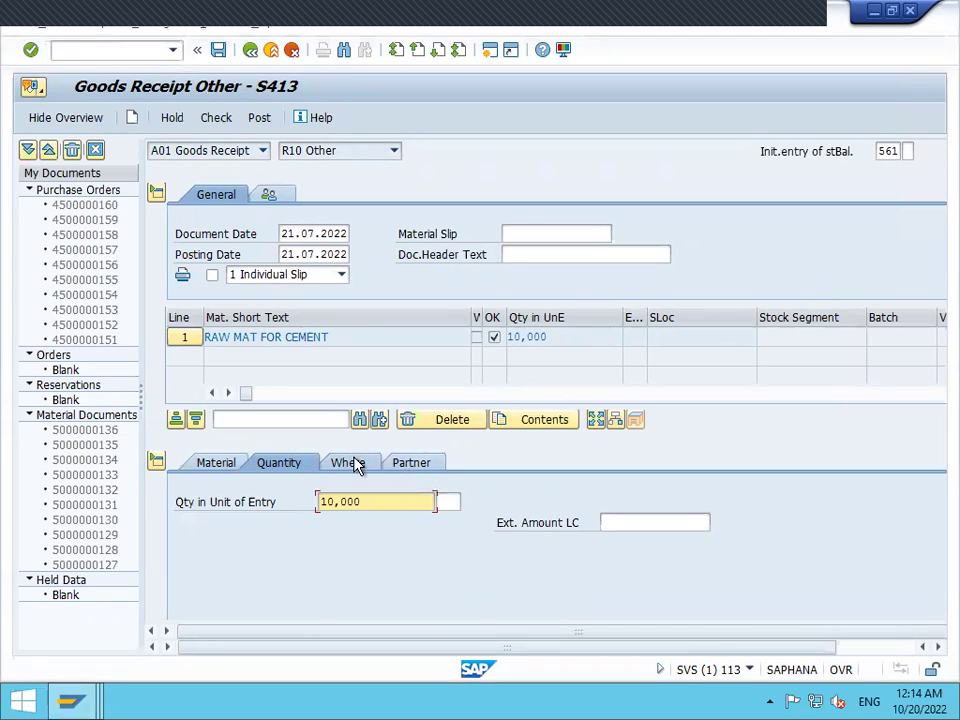
{"action": "left_click", "coordinate": [356, 463]}
{"action": "left_click", "coordinate": [345, 543]}
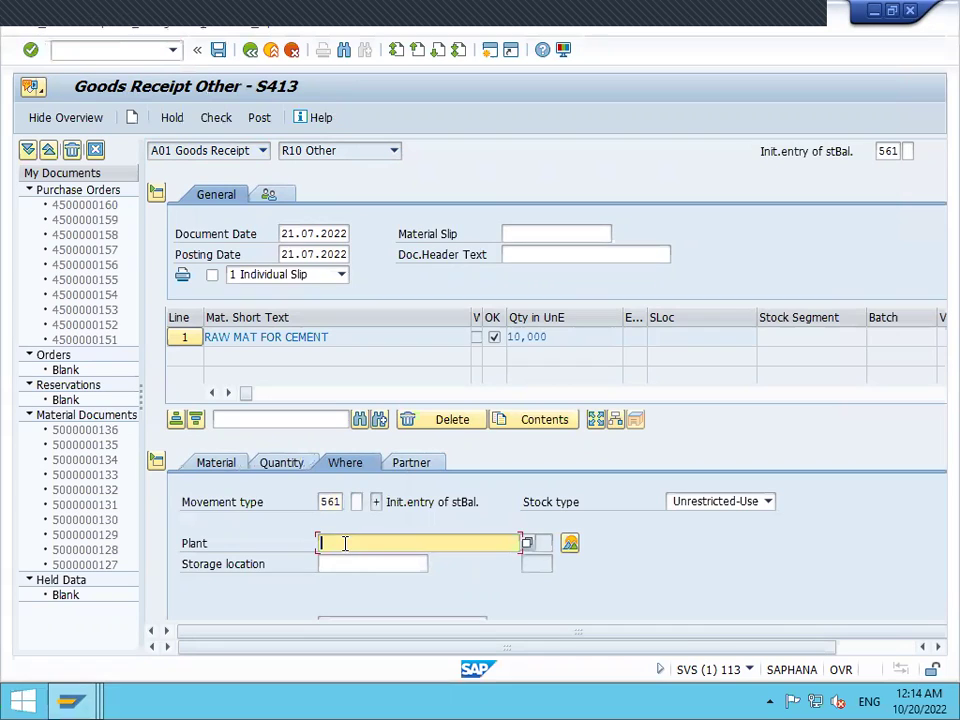
{"action": "type", "text": "HK0"}
{"action": "key", "text": "Tab"}
{"action": "type", "text": "HK02"}
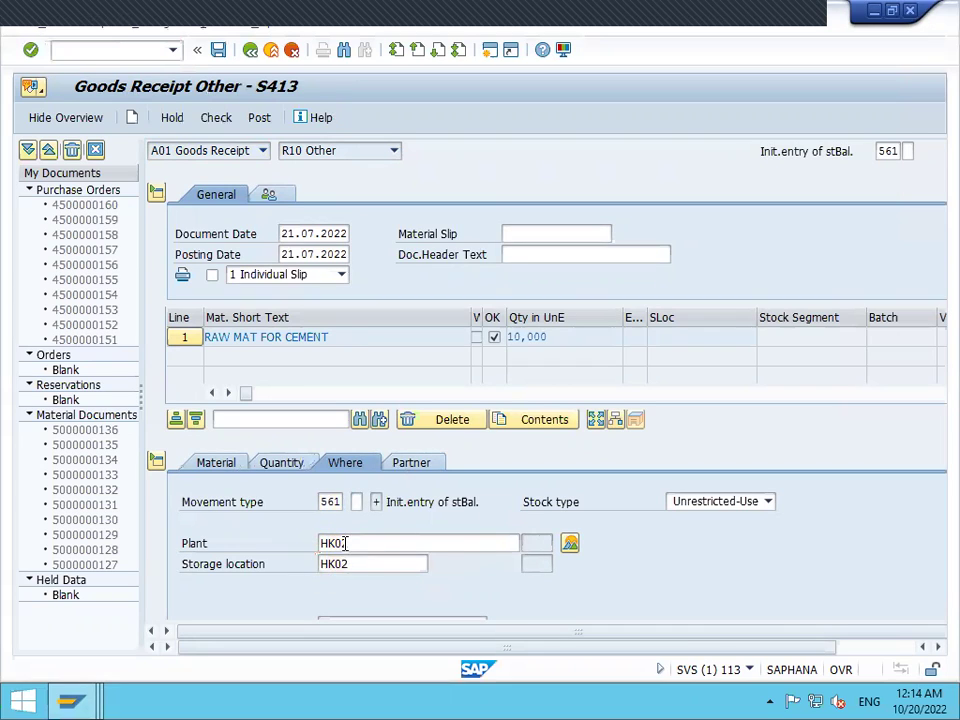
{"action": "key", "text": "Return"}
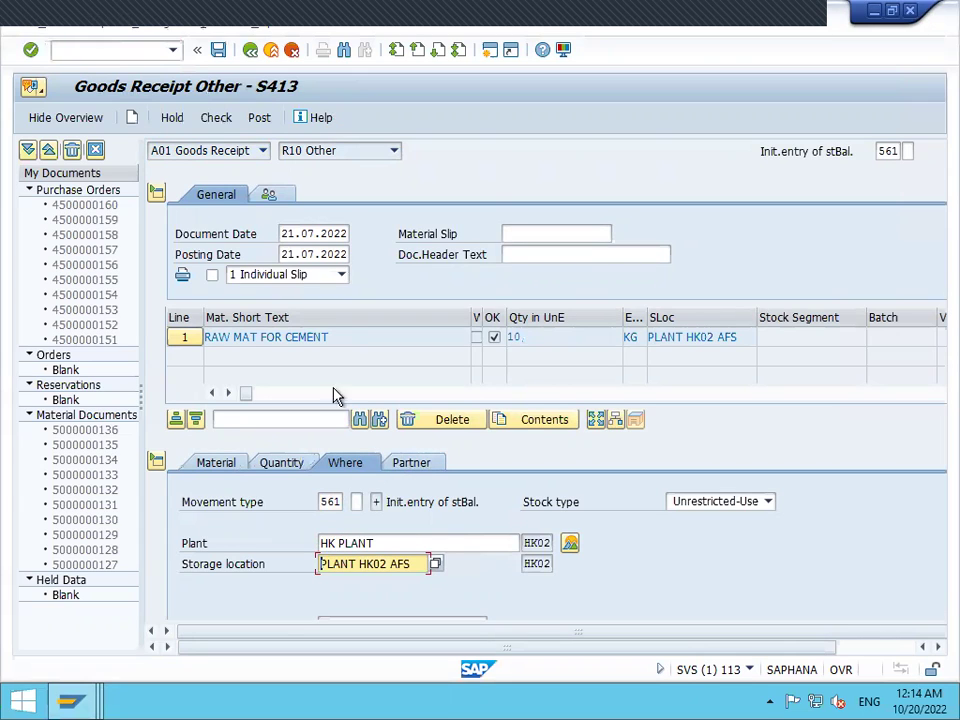
Attempt posting, dismiss the period error, and change the document date to 21.10.2022
{"action": "left_click", "coordinate": [257, 119]}
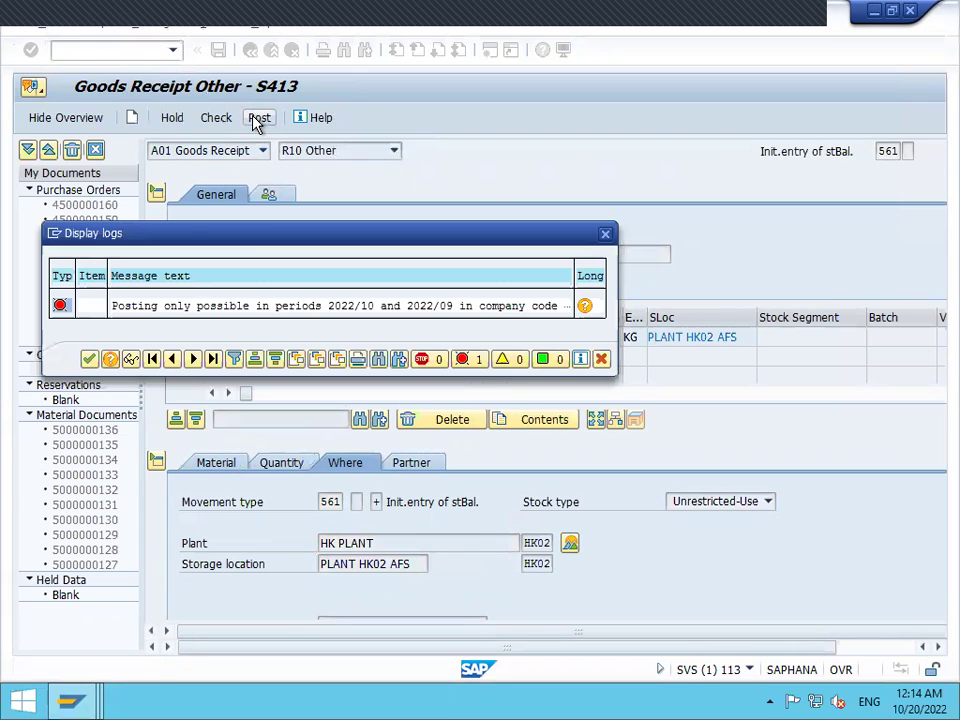
{"action": "left_click", "coordinate": [600, 360]}
{"action": "left_click", "coordinate": [302, 233]}
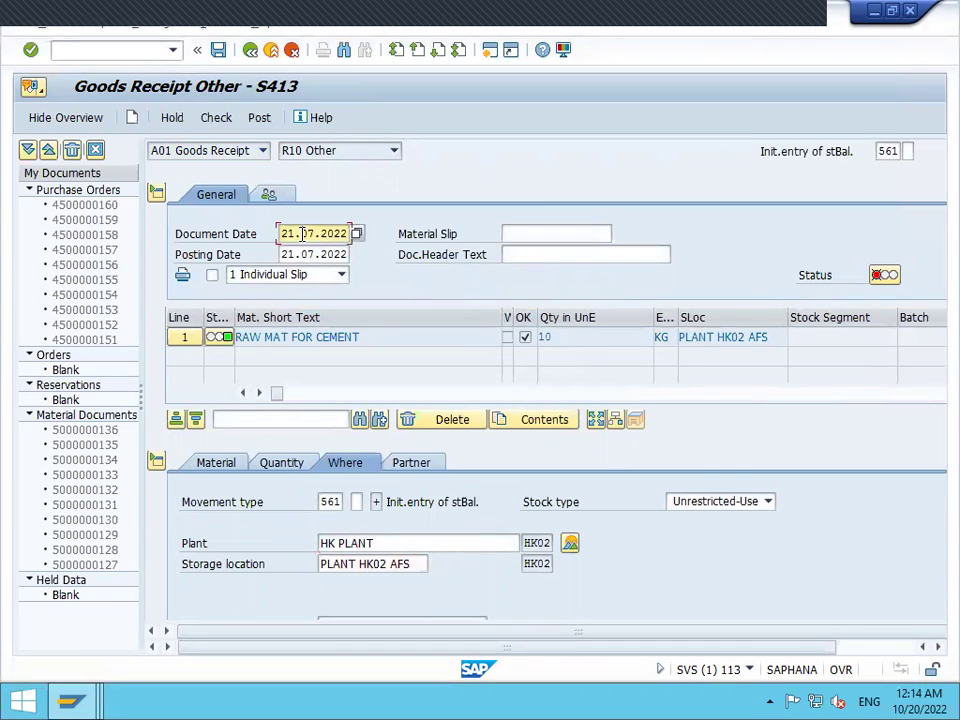
{"action": "type", "text": "10"}
{"action": "key", "text": "Down"}
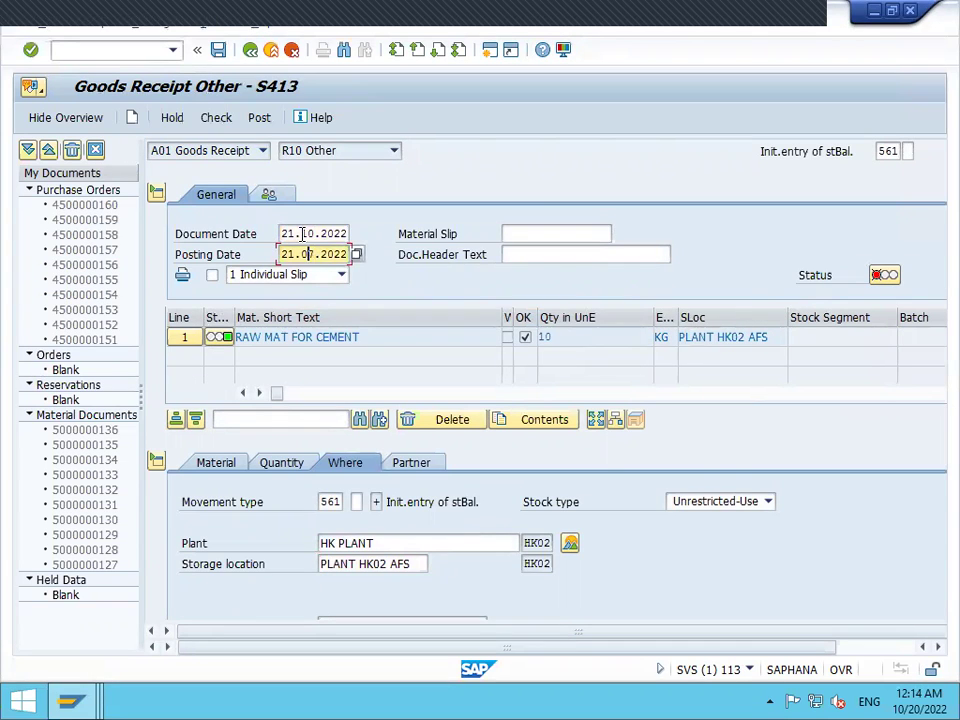
Set the posting date to 21.10.2022 and repost, hitting the T159L HK02 error
{"action": "type", "text": "10"}
{"action": "left_click", "coordinate": [259, 118]}
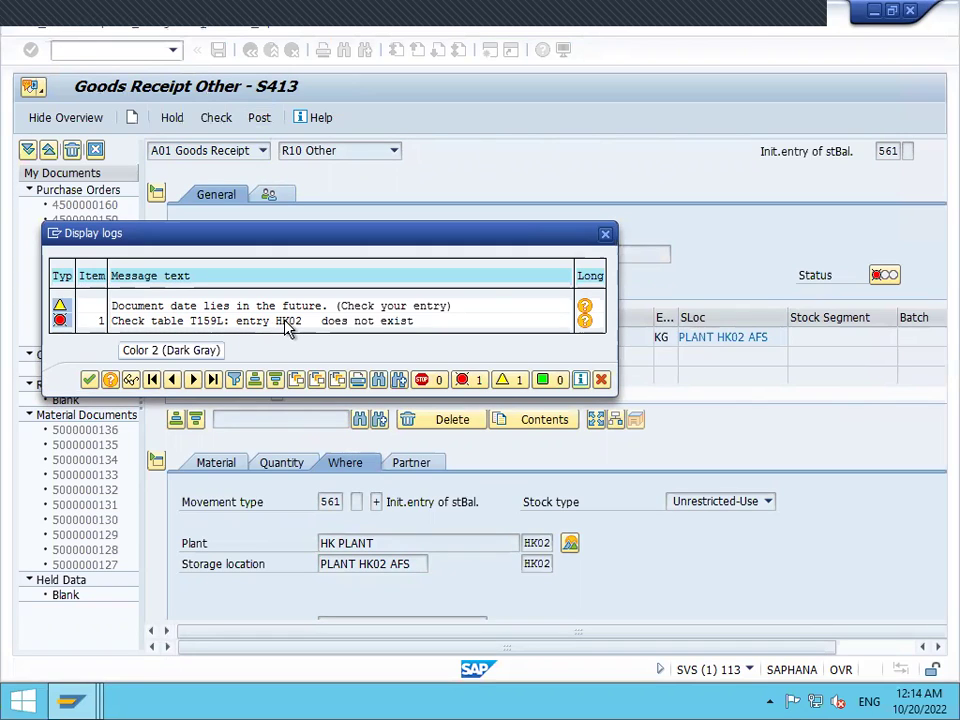
{"action": "left_click", "coordinate": [601, 381]}
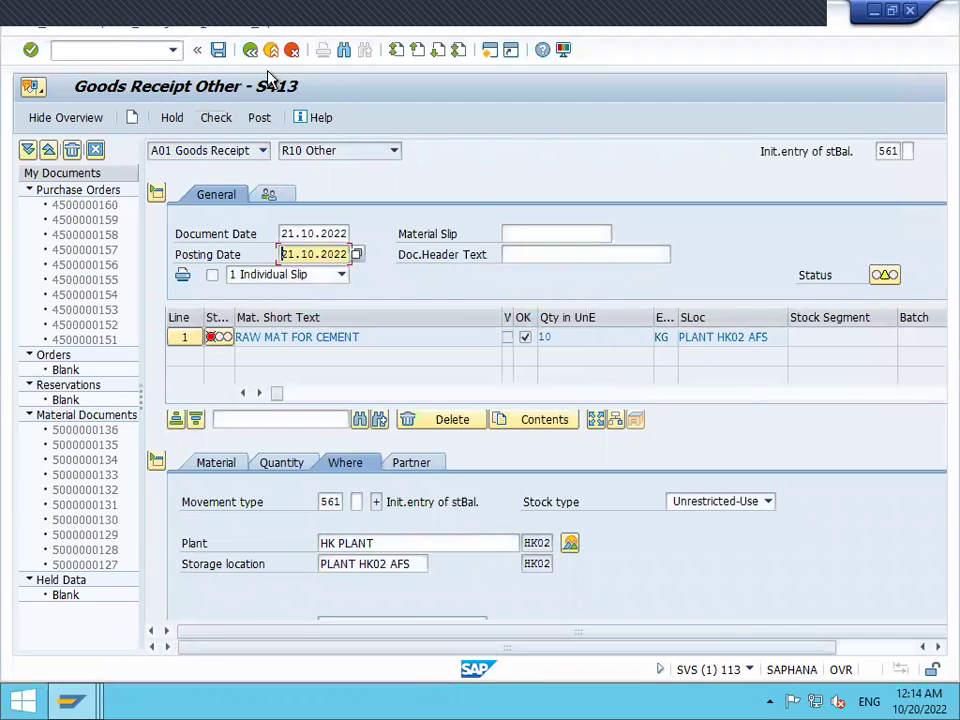
Open SPRO's Reference IMG at Materials Management > Inventory Management and Physical Inventory
{"action": "left_click", "coordinate": [118, 50]}
{"action": "type", "text": "n"}
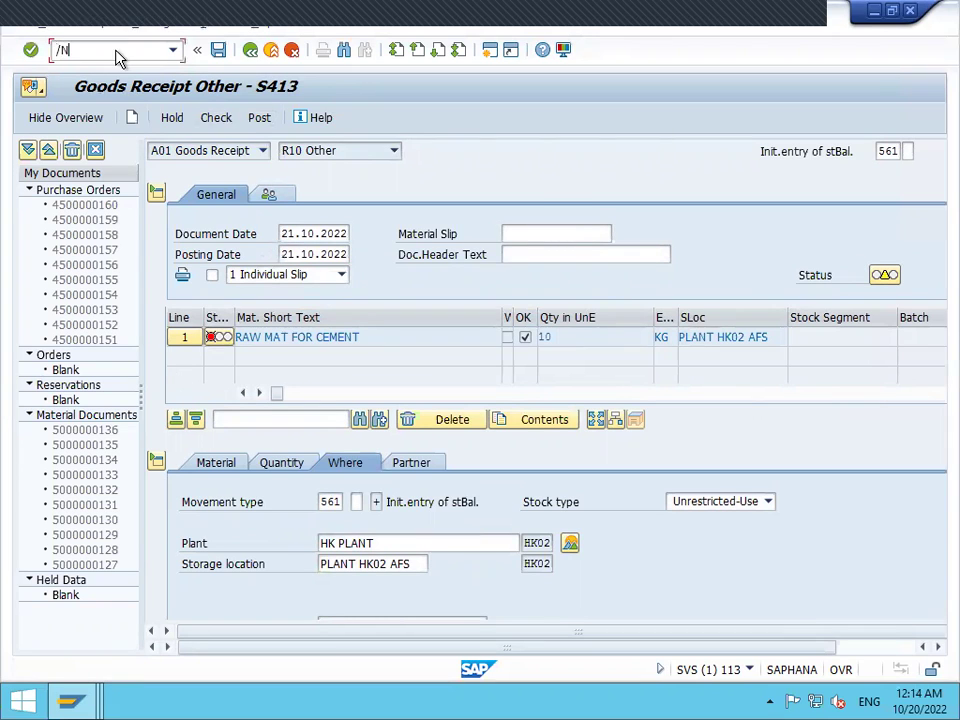
{"action": "key", "text": "Return"}
{"action": "type", "text": "SPRO"}
{"action": "key", "text": "Return"}
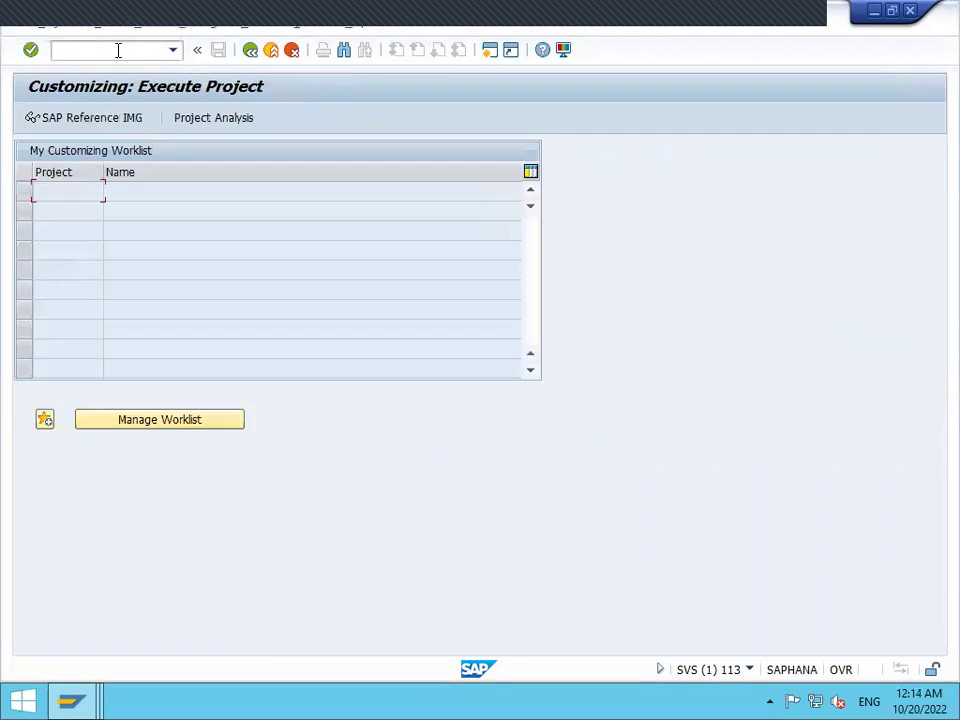
{"action": "left_click", "coordinate": [96, 123]}
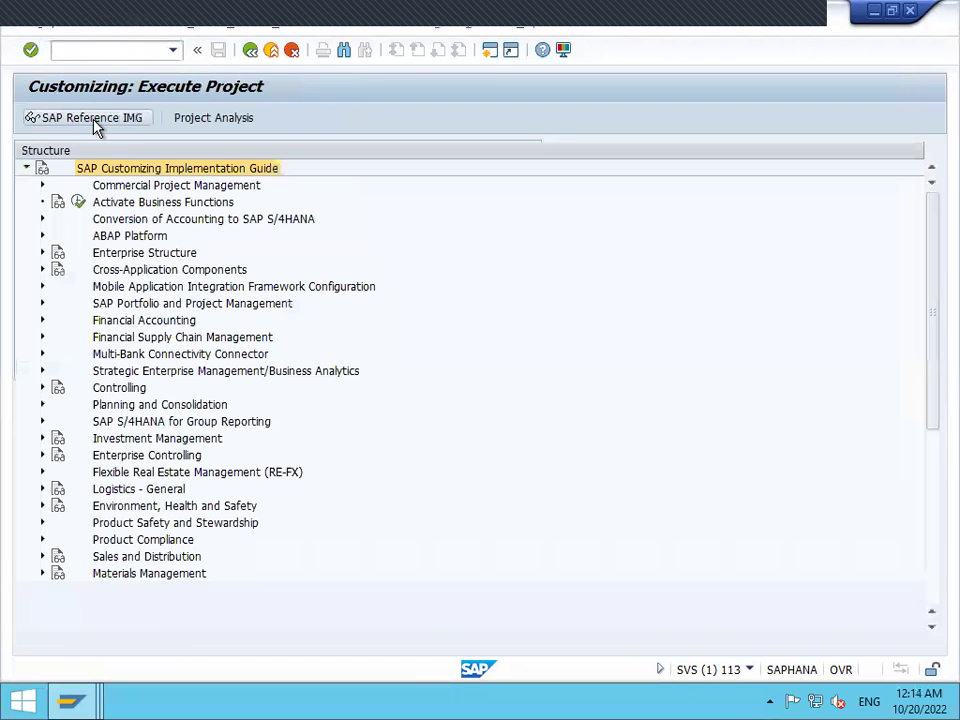
{"action": "left_click_drag", "start_coordinate": [937, 274], "coordinate": [937, 412]}
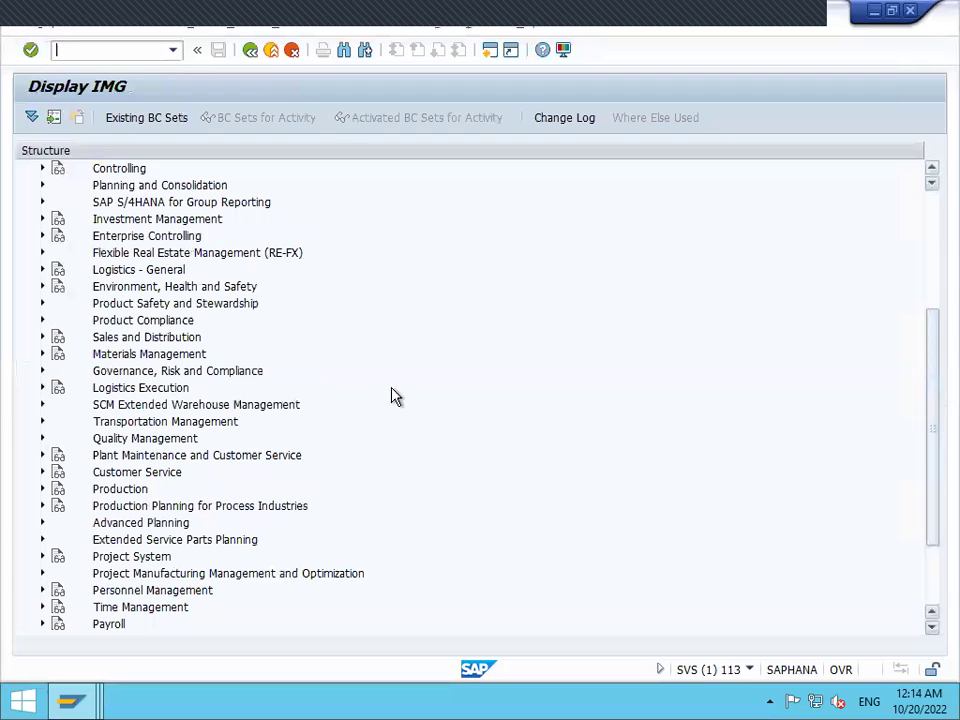
{"action": "left_click", "coordinate": [42, 354]}
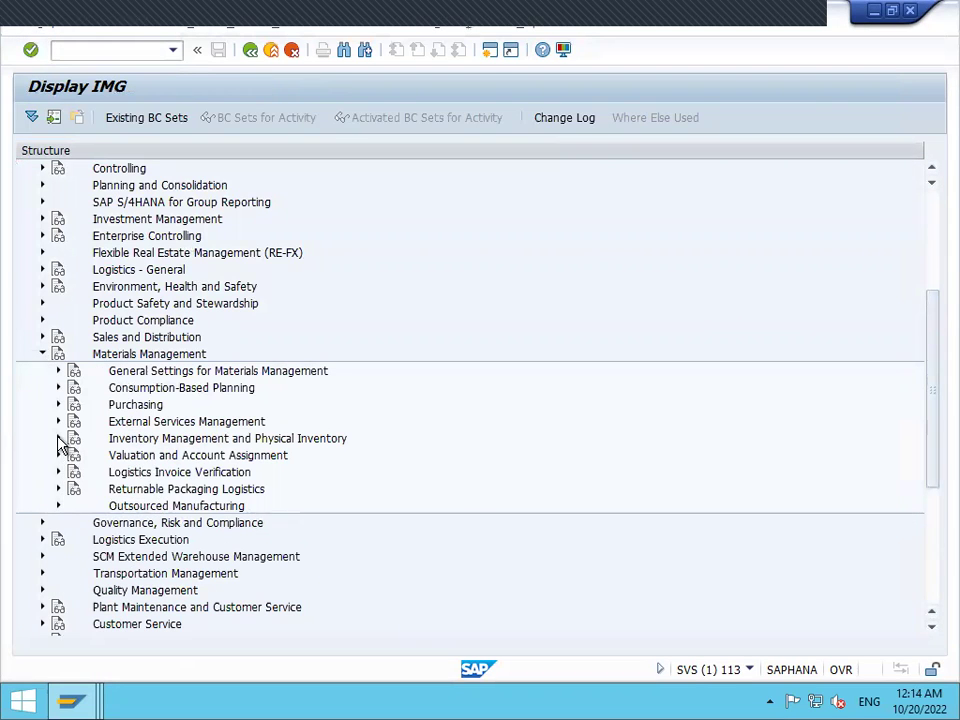
{"action": "left_click", "coordinate": [58, 439]}
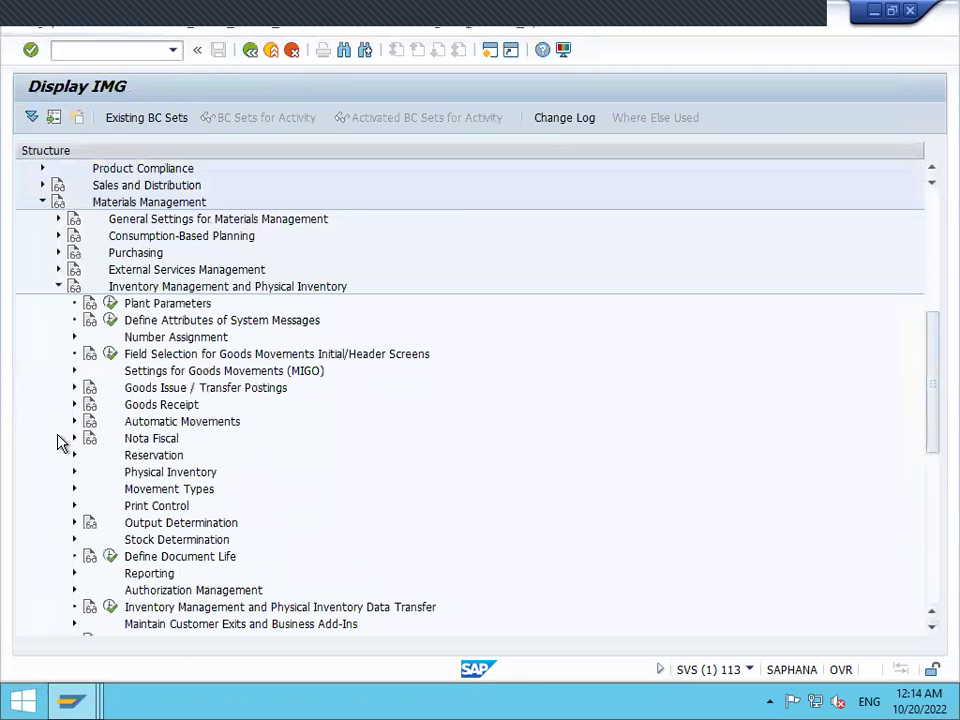
Copy plant 0001's Plant Parameters to a new plant HK02 and save
{"action": "left_click", "coordinate": [110, 303]}
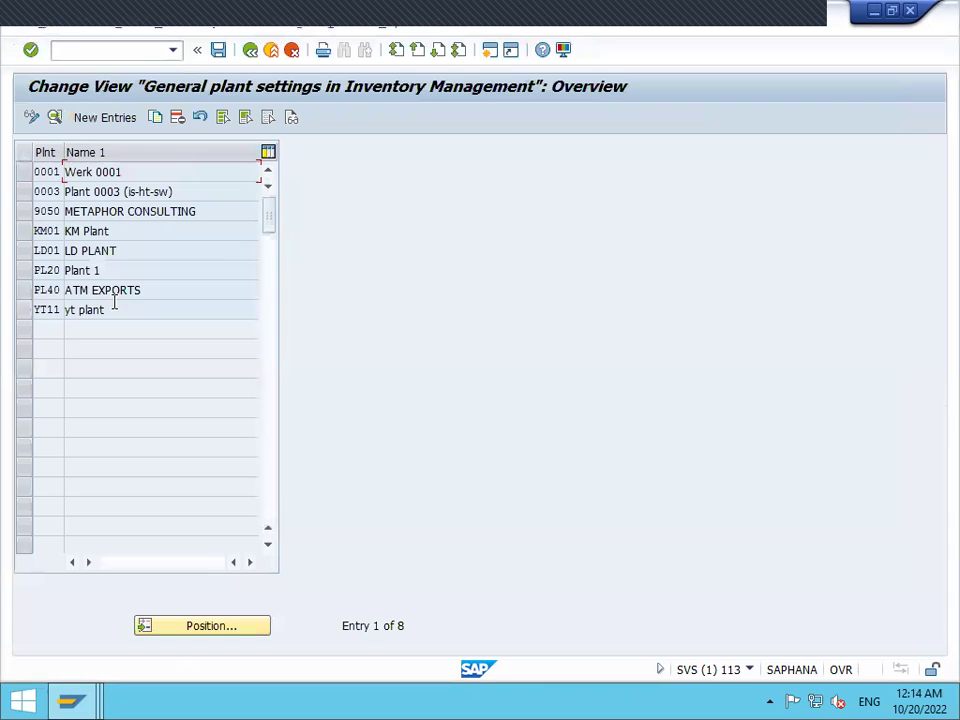
{"action": "left_click", "coordinate": [25, 179]}
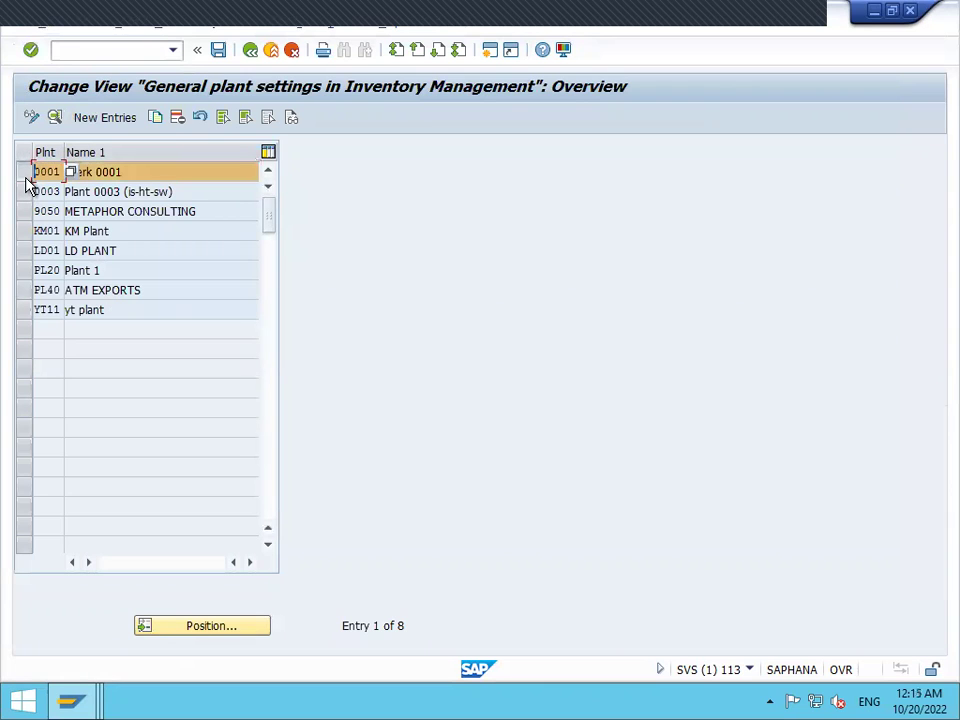
{"action": "left_click", "coordinate": [156, 119]}
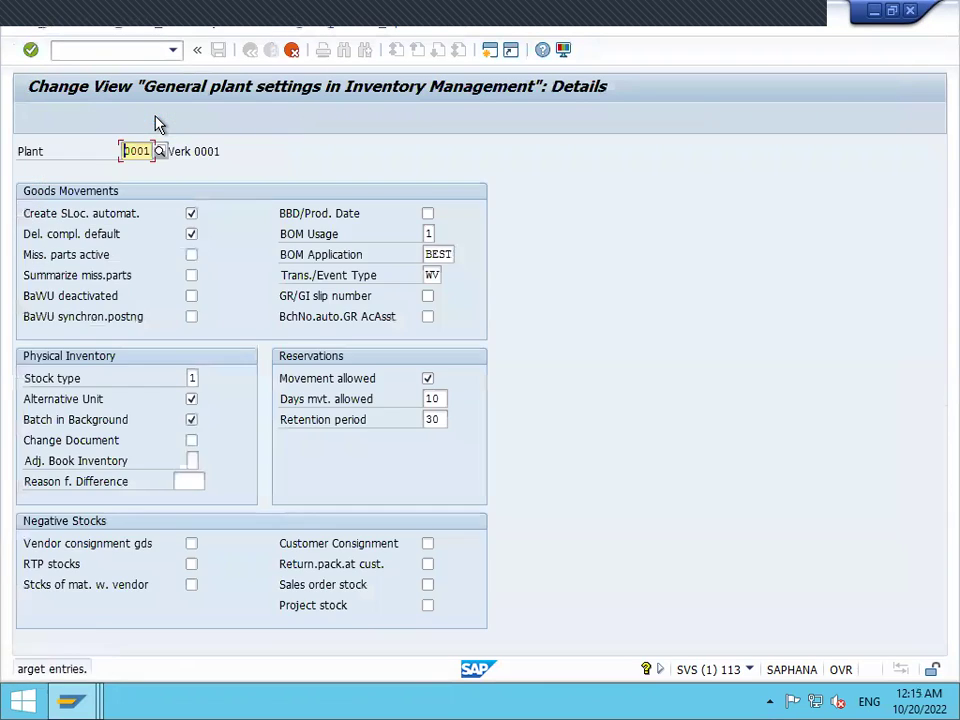
{"action": "type", "text": "HK02"}
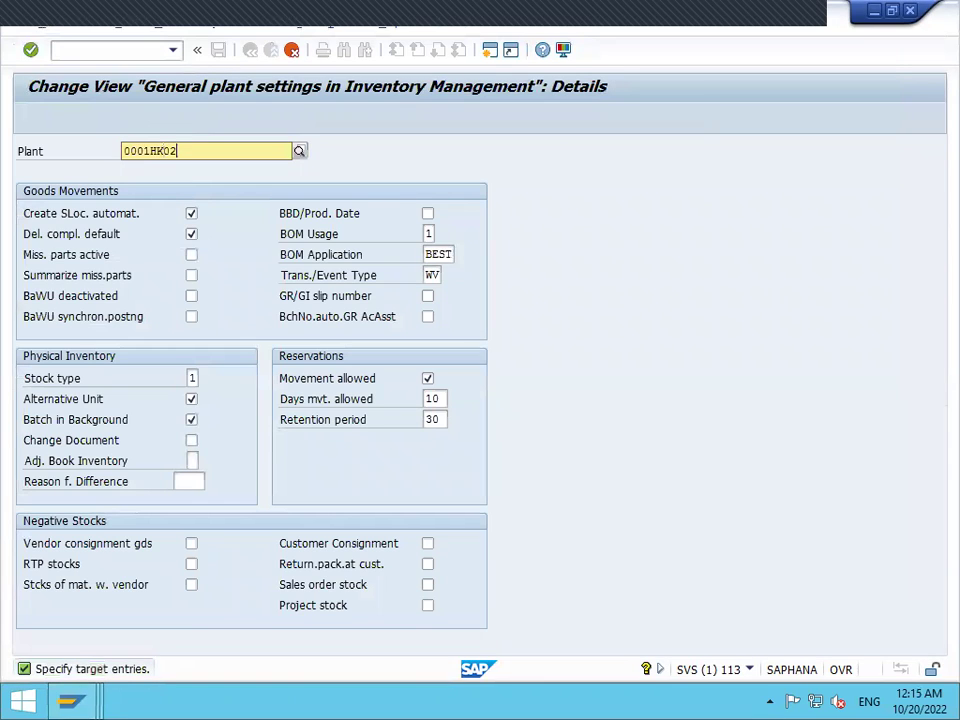
{"action": "key", "text": "BackSpace"}
{"action": "key", "text": "BackSpace"}
{"action": "key", "text": "BackSpace"}
{"action": "key", "text": "BackSpace"}
{"action": "key", "text": "BackSpace"}
{"action": "key", "text": "BackSpace"}
{"action": "key", "text": "BackSpace"}
{"action": "key", "text": "BackSpace"}
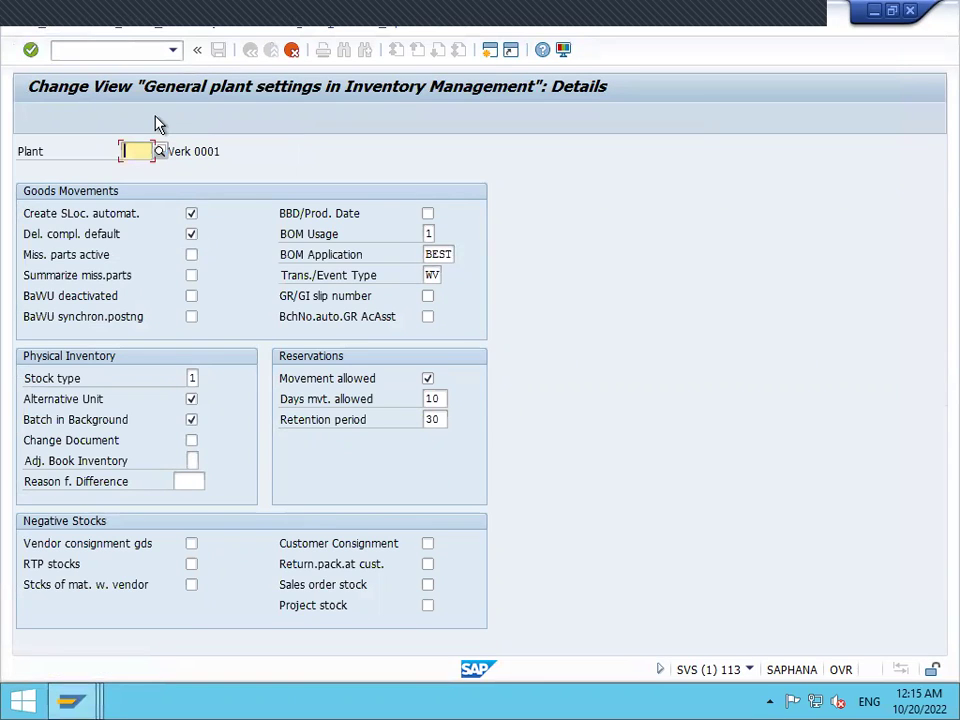
{"action": "type", "text": "HK02"}
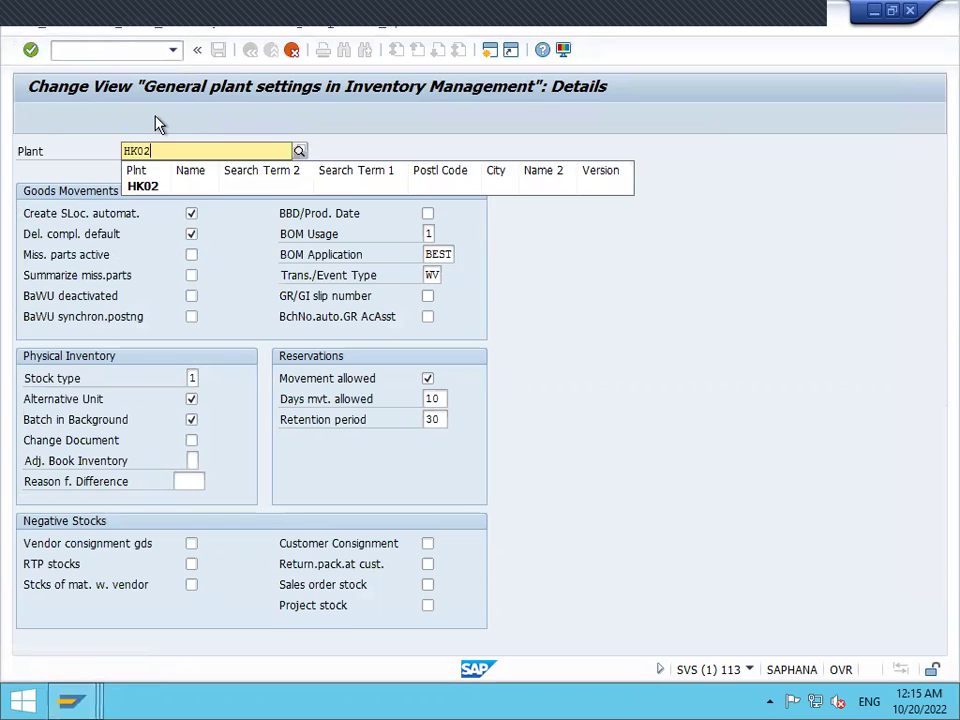
{"action": "key", "text": "Return"}
{"action": "left_click", "coordinate": [220, 52]}
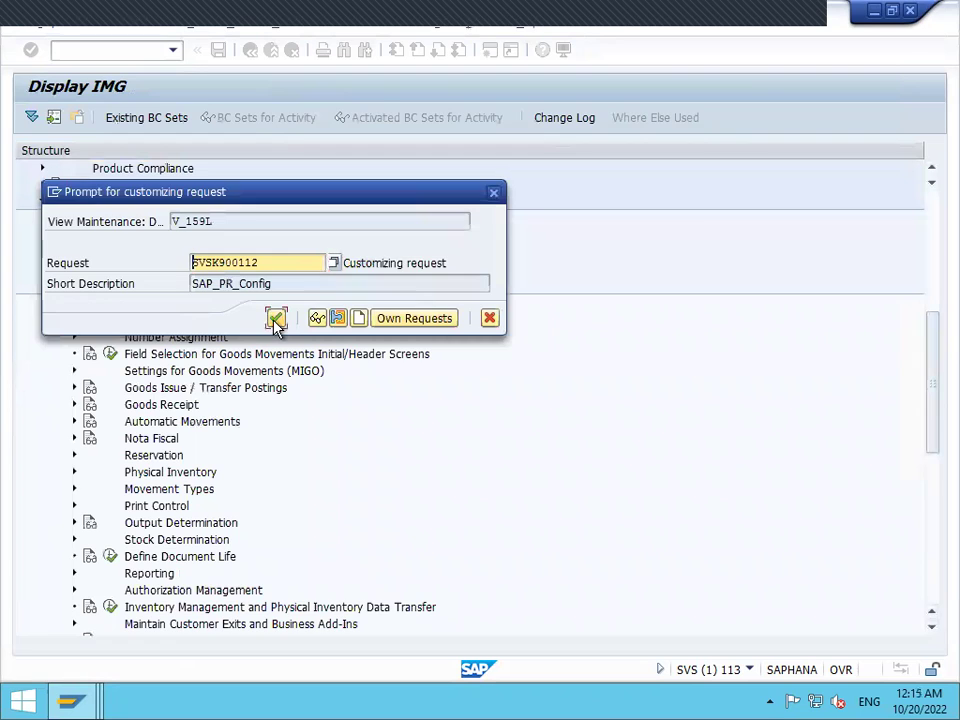
Confirm the customizing request, review HK02's plant details, and back out of customizing
{"action": "left_click", "coordinate": [276, 319]}
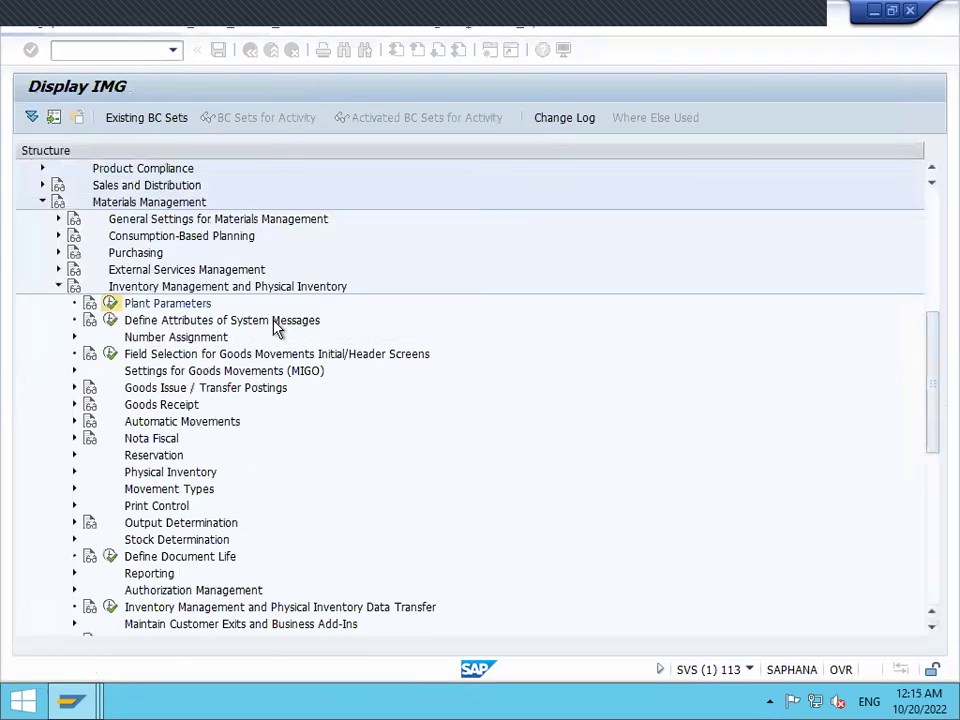
{"action": "double_click", "coordinate": [172, 170]}
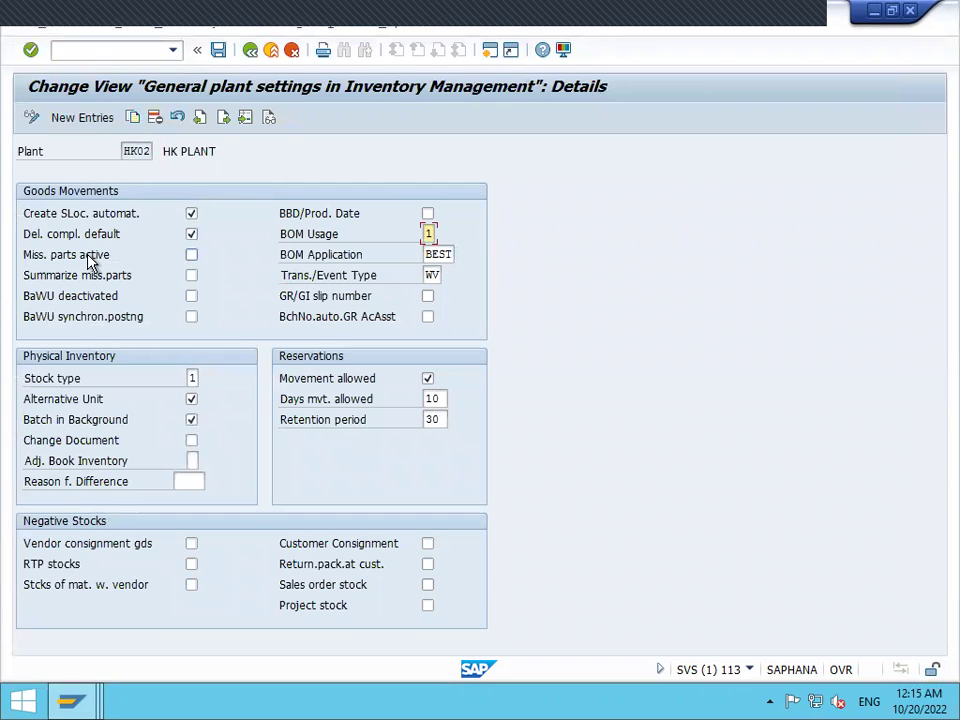
{"action": "left_click", "coordinate": [252, 52]}
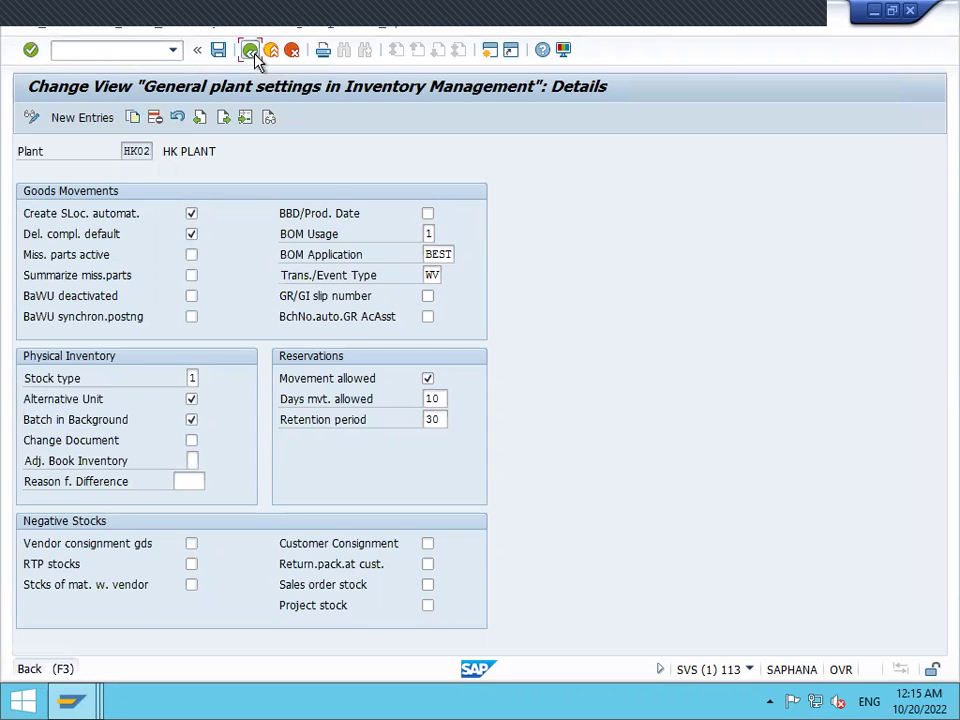
{"action": "left_click", "coordinate": [252, 52]}
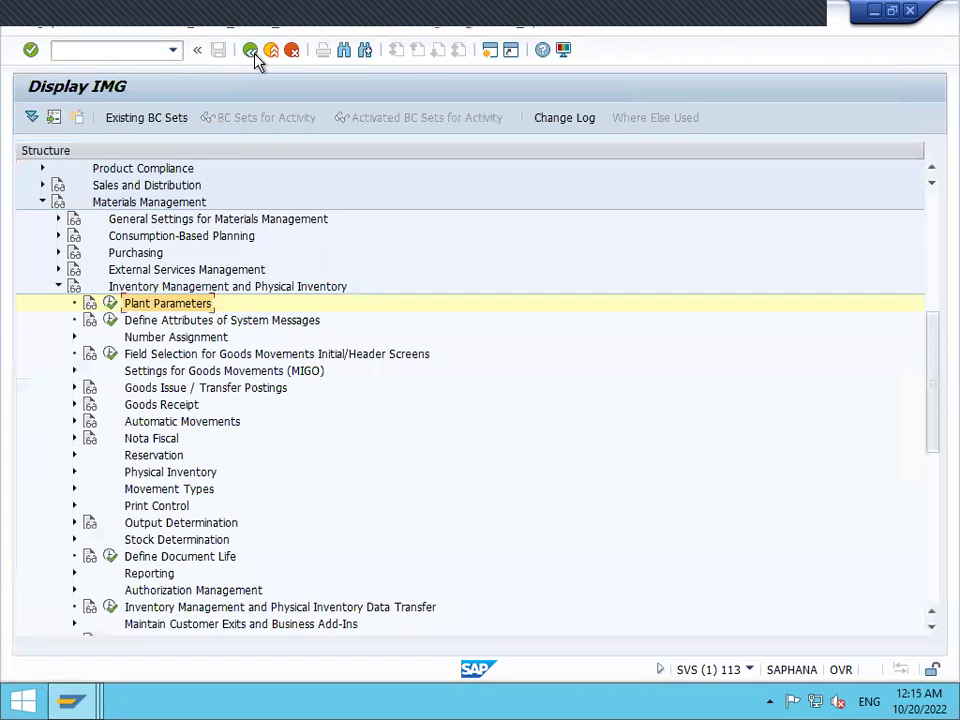
{"action": "left_click", "coordinate": [252, 52]}
Start a new MIGO goods receipt from Easy Access with material 455
{"action": "left_click", "coordinate": [252, 52]}
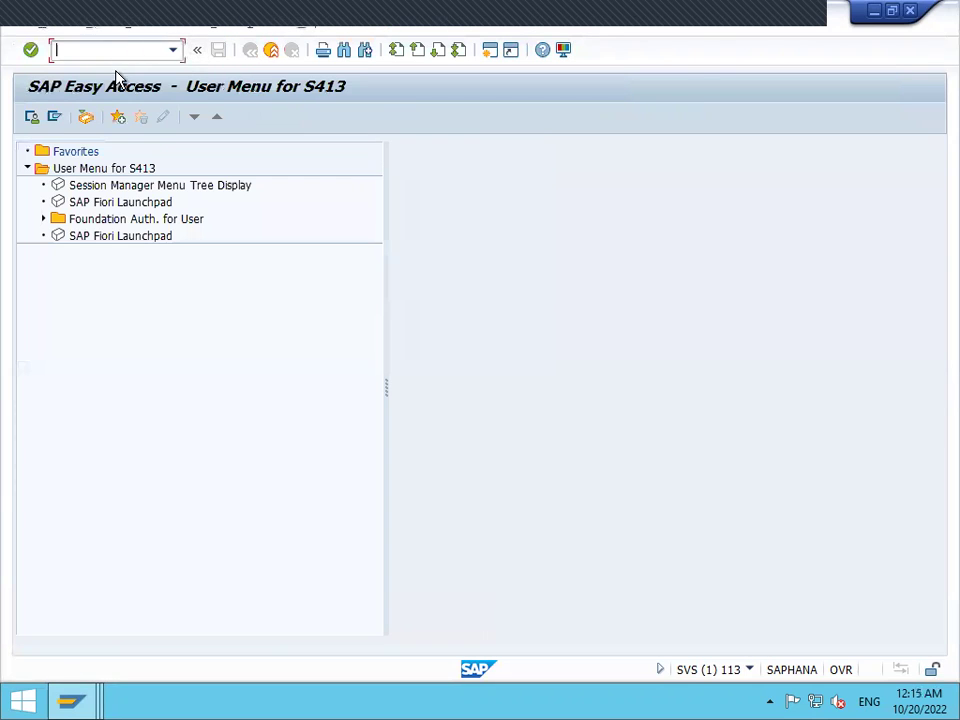
{"action": "type", "text": "MIGO"}
{"action": "key", "text": "Return"}
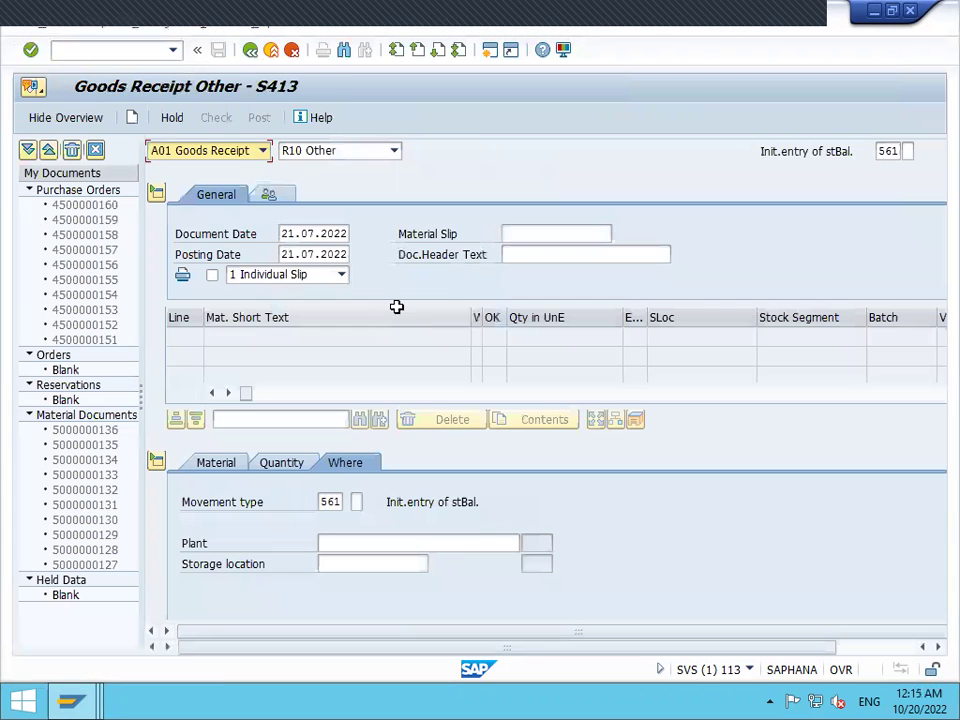
{"action": "left_click", "coordinate": [226, 468]}
{"action": "left_click", "coordinate": [371, 500]}
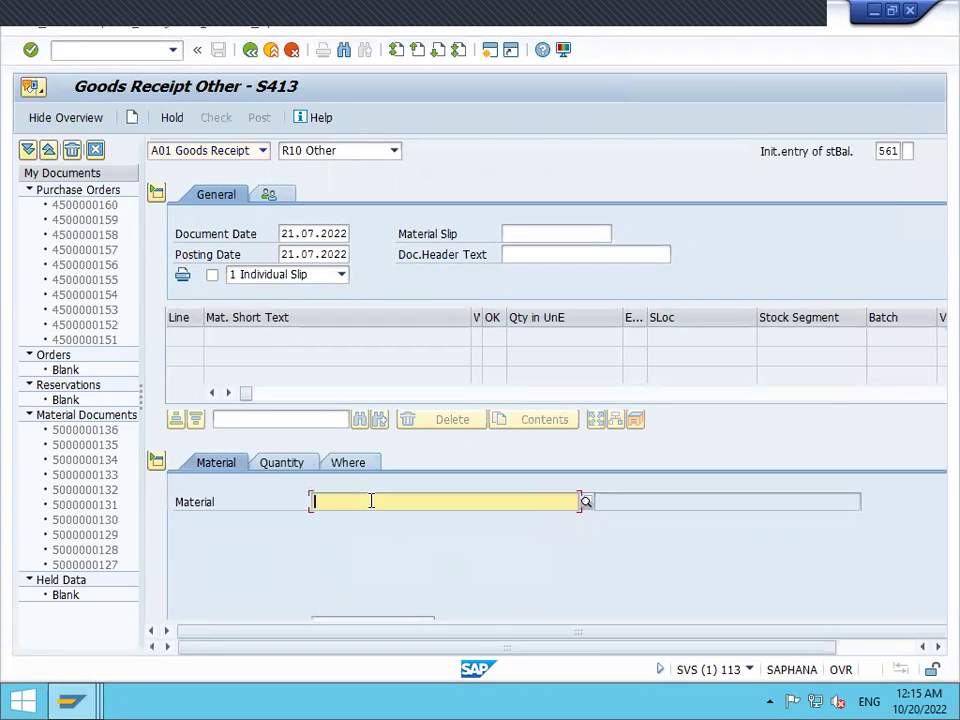
{"action": "type", "text": "45"}
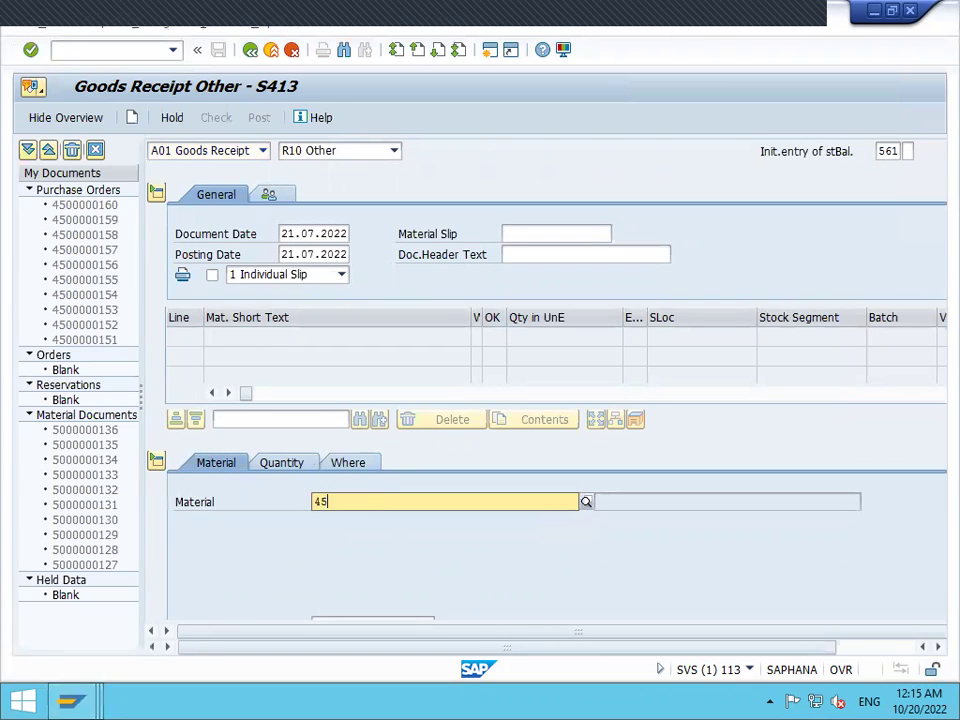
{"action": "type", "text": "5"}
{"action": "key", "text": "Return"}
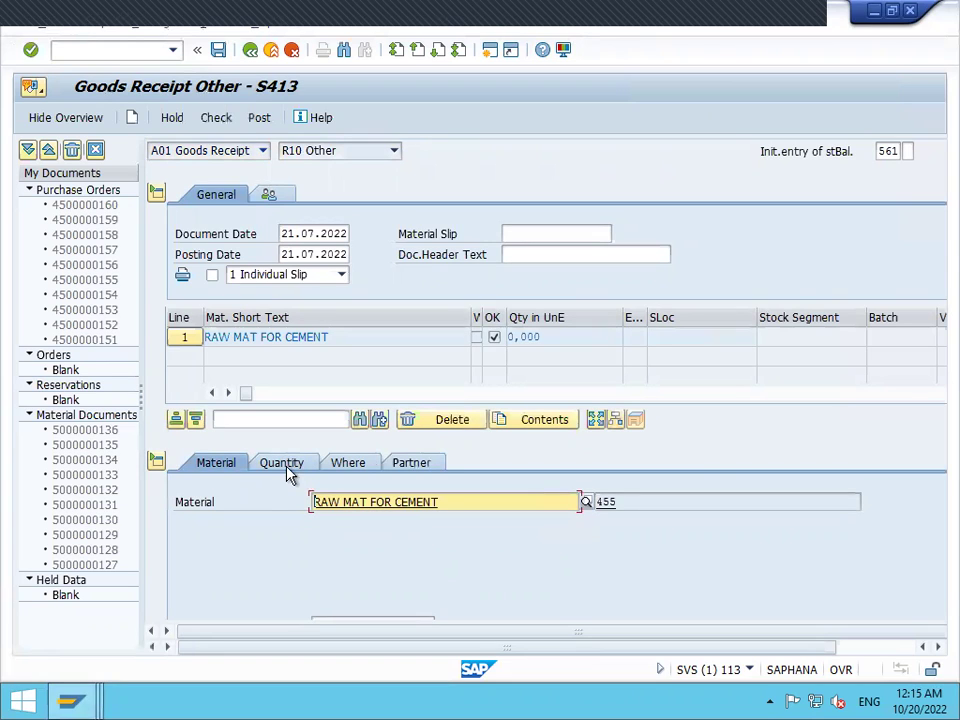
Enter quantity 10 and the receiving plant and storage location HK02
{"action": "left_click", "coordinate": [285, 463]}
{"action": "left_click", "coordinate": [377, 503]}
{"action": "type", "text": "1"}
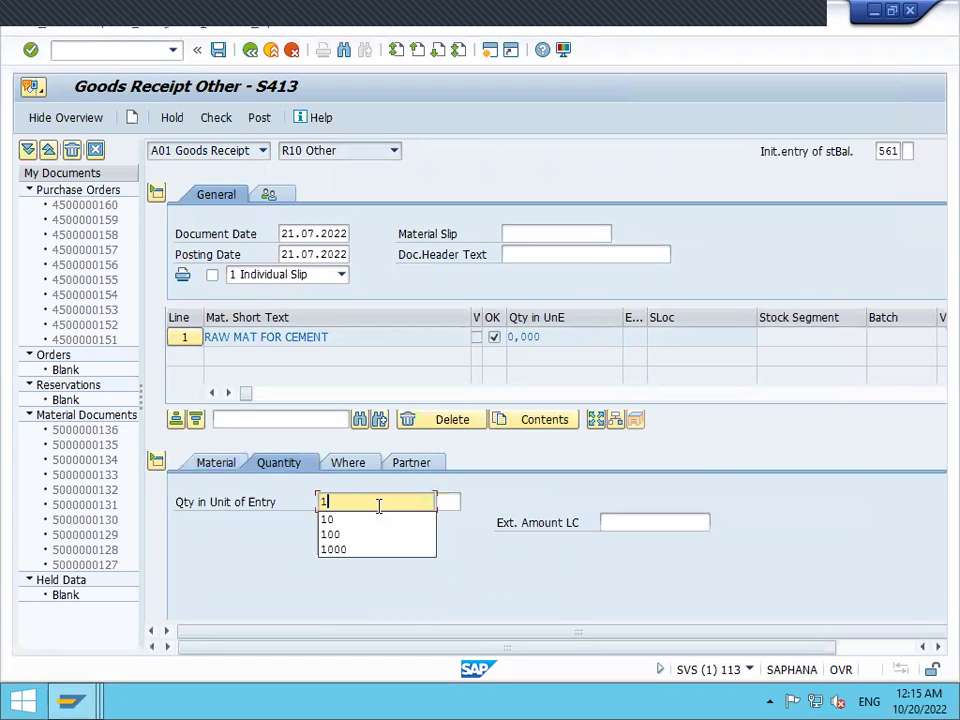
{"action": "type", "text": "0"}
{"action": "left_click", "coordinate": [366, 463]}
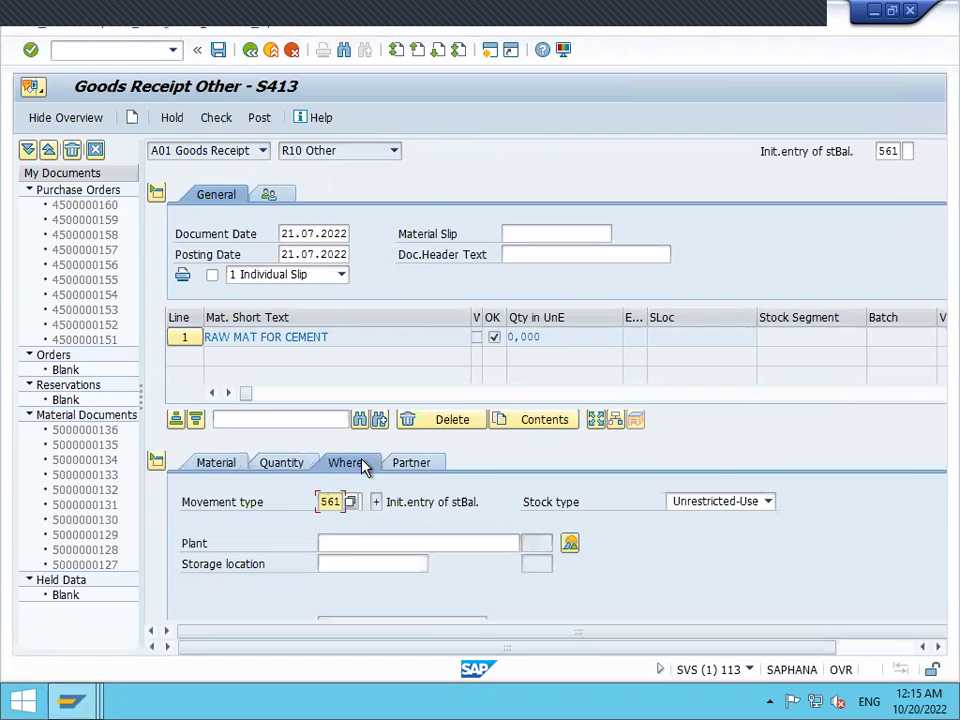
{"action": "left_click", "coordinate": [342, 543]}
{"action": "type", "text": "HK01"}
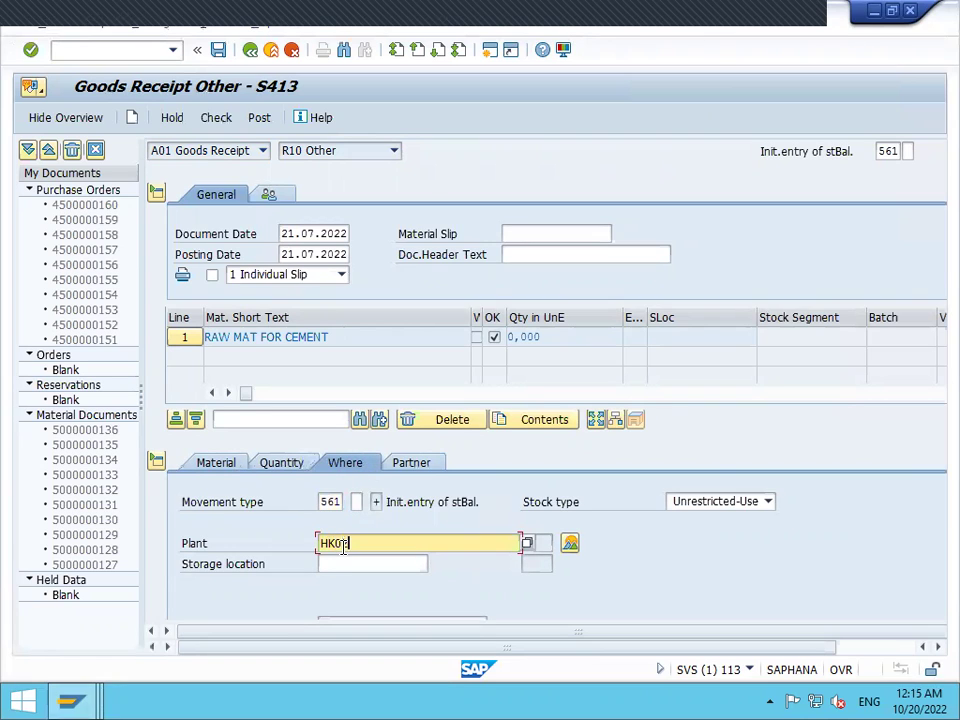
{"action": "key", "text": "Tab"}
{"action": "type", "text": "HK02"}
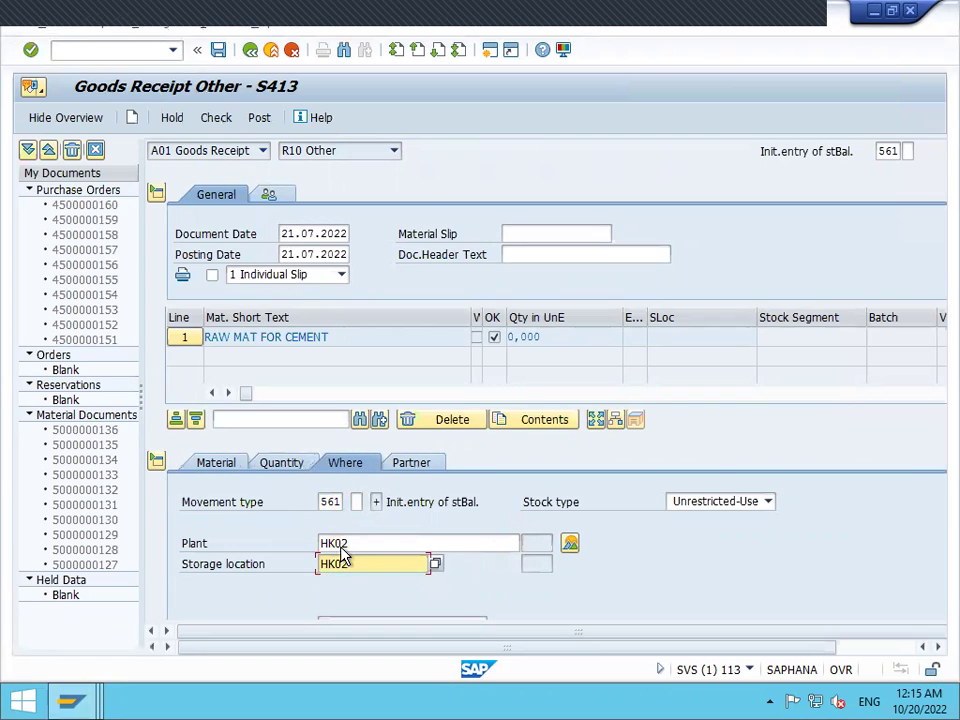
{"action": "key", "text": "Return"}
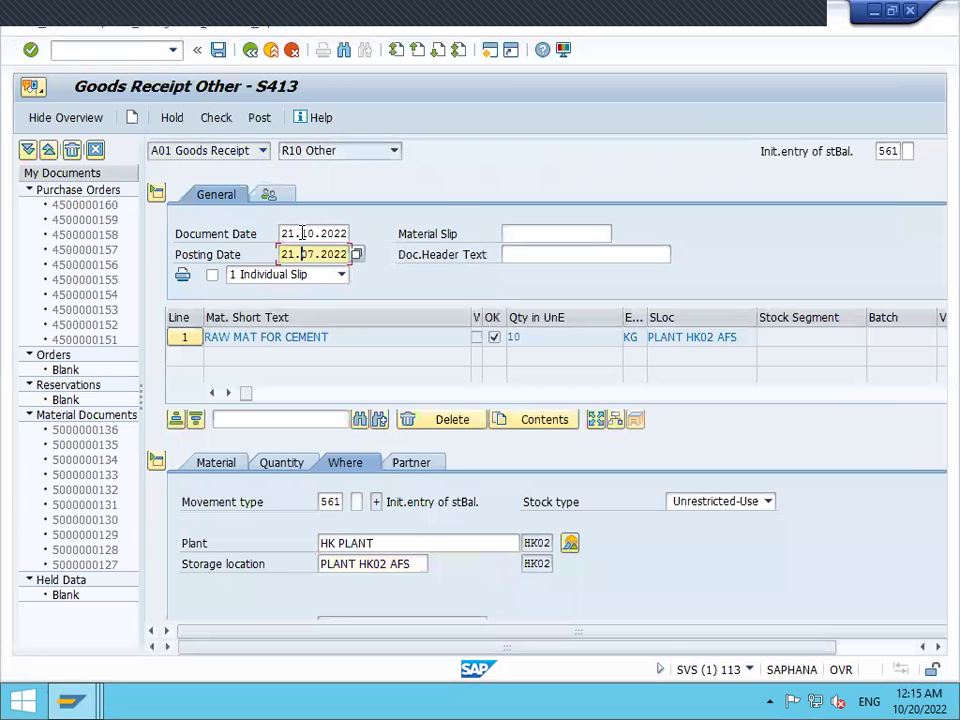
{"action": "type", "text": "10"}
{"action": "left_click", "coordinate": [281, 254]}
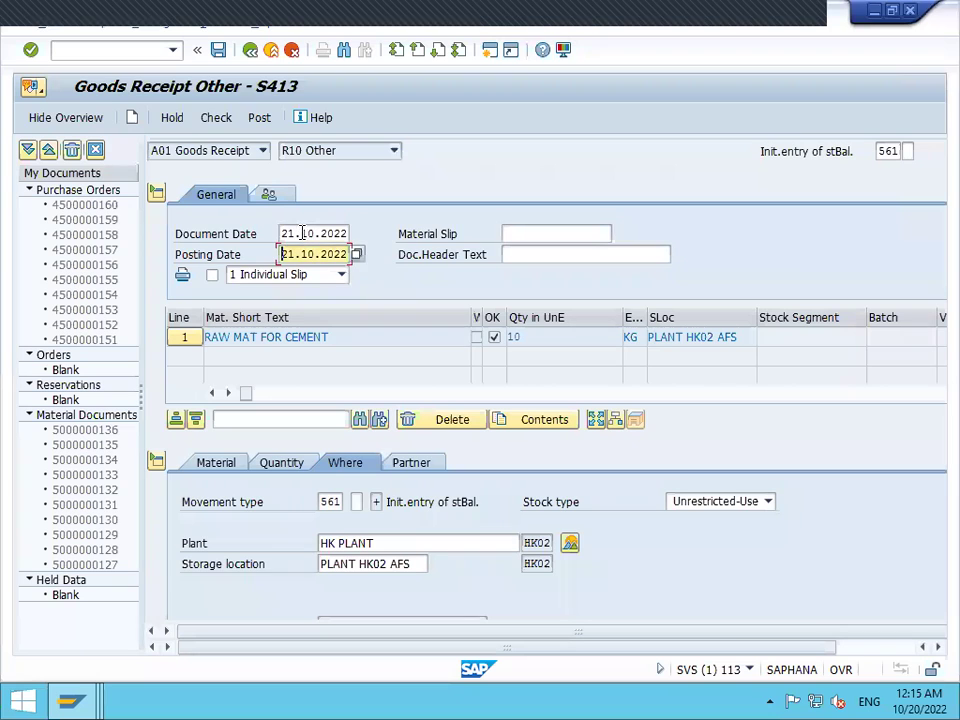
{"action": "left_click", "coordinate": [258, 118]}
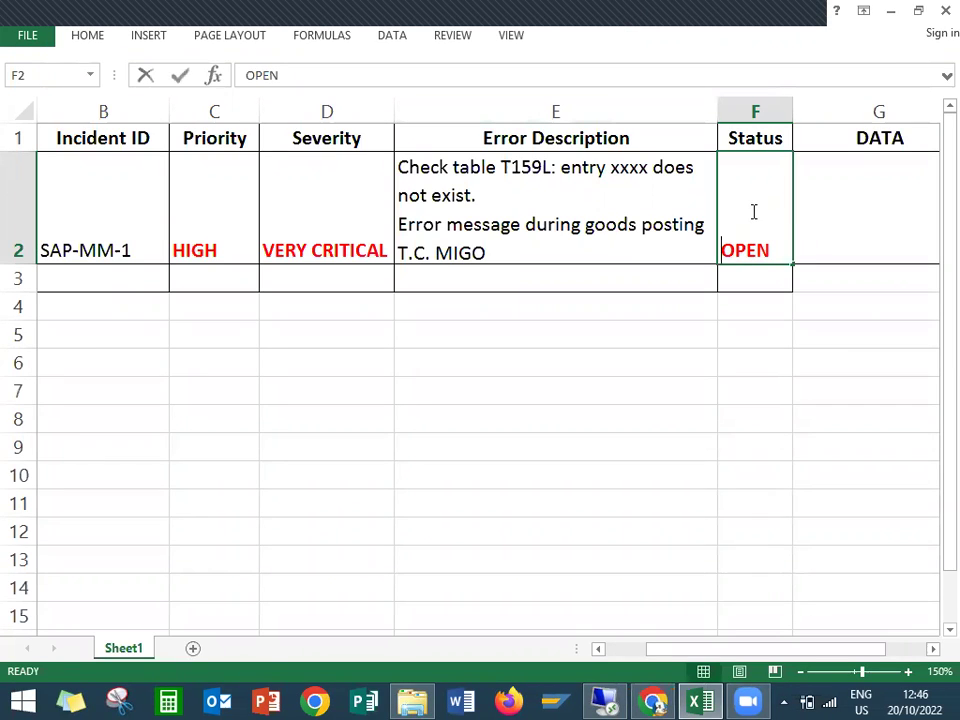
Enter CLOSE as ticket SAP-MM-1's status in cell F2
{"action": "type", "text": "CLOSE"}
{"action": "key", "text": "Return"}
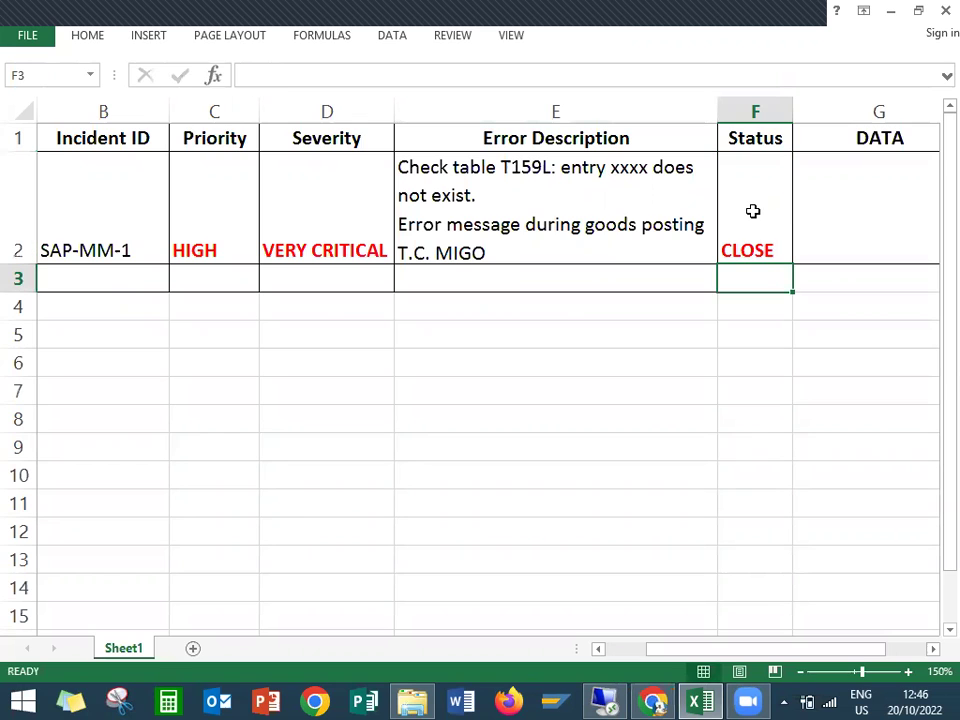